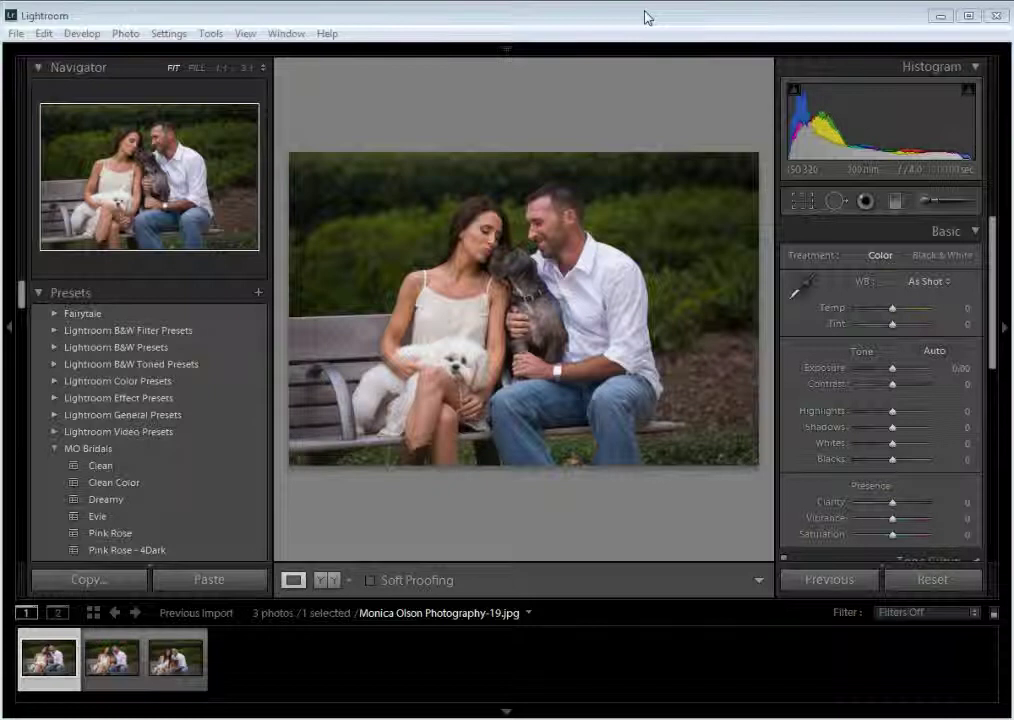
# - Open the watermark editor from the Edit menu, then dismiss it unchanged
pyautogui.click(44, 36)
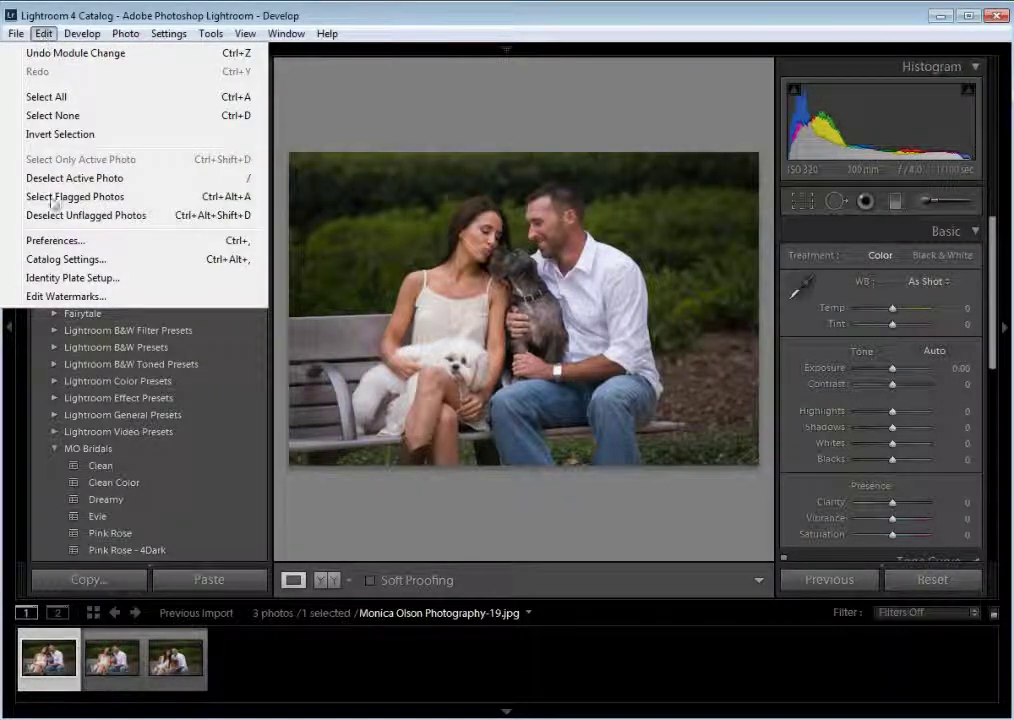
pyautogui.click(62, 297)
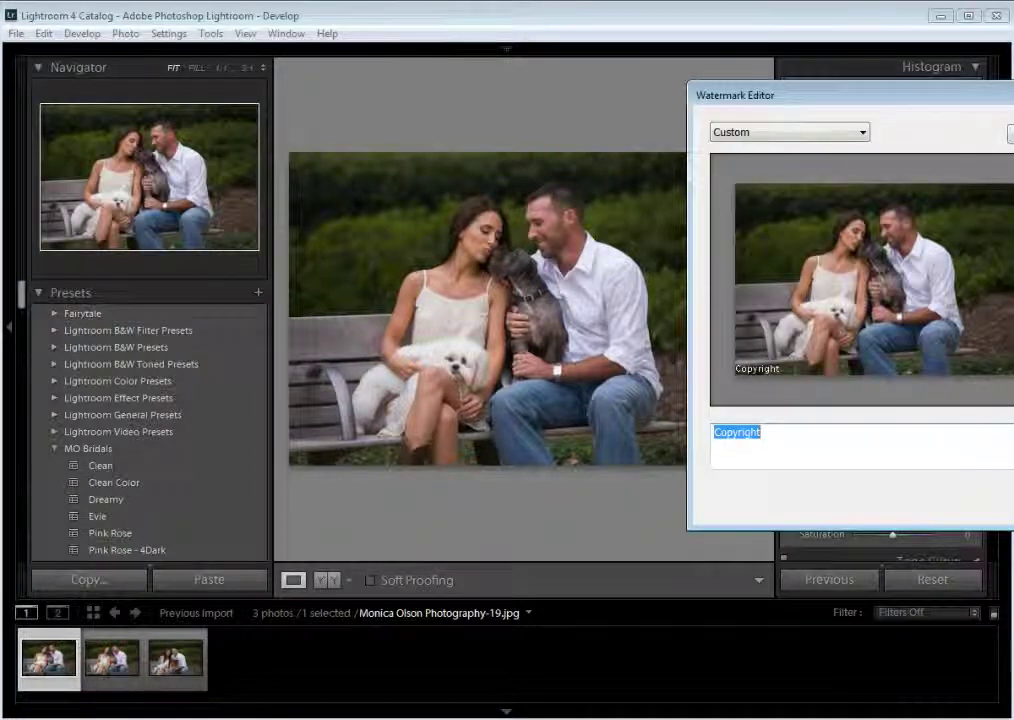
pyautogui.press('Escape')
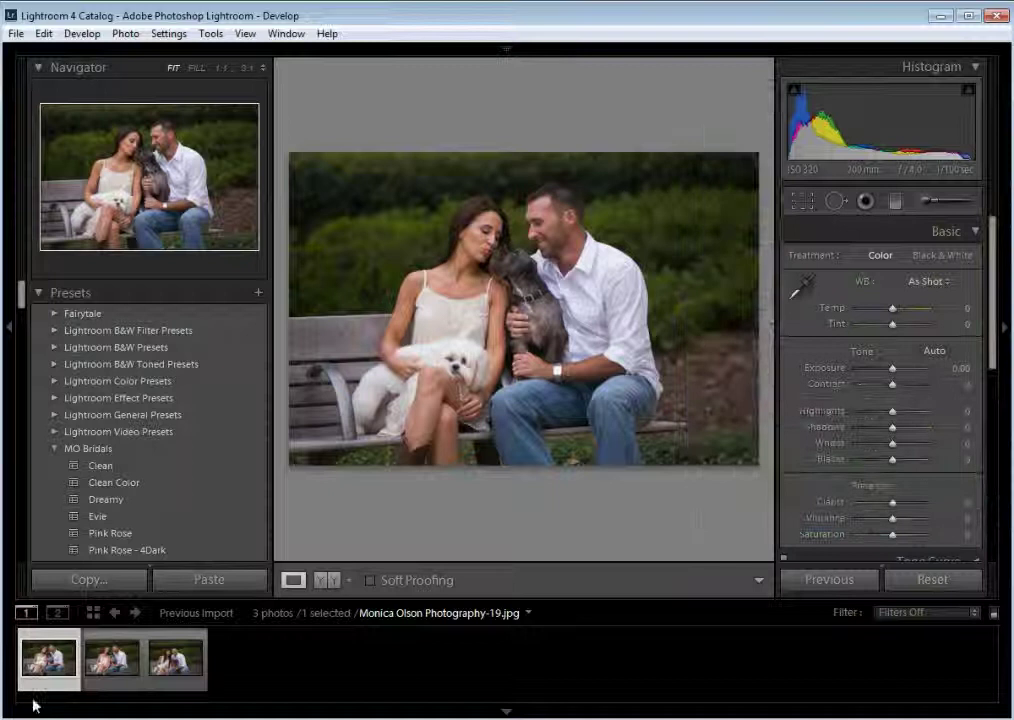
# - Open the Export dialog for the first photo and bring up its Watermark choices
pyautogui.rightClick(42, 672)
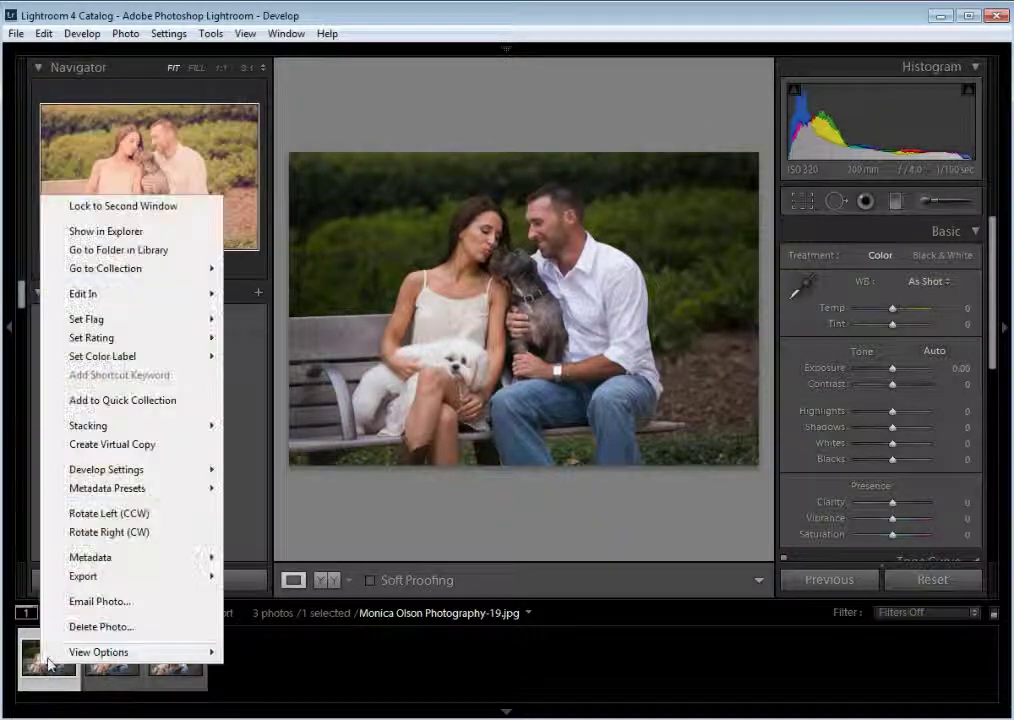
pyautogui.moveTo(78, 578)
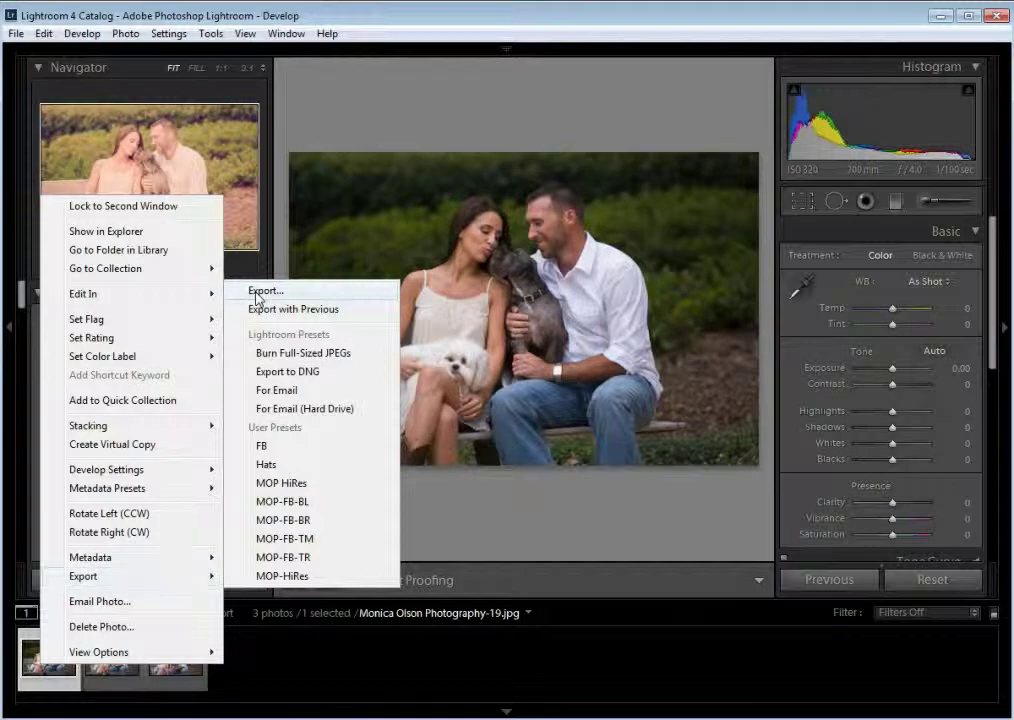
pyautogui.click(258, 293)
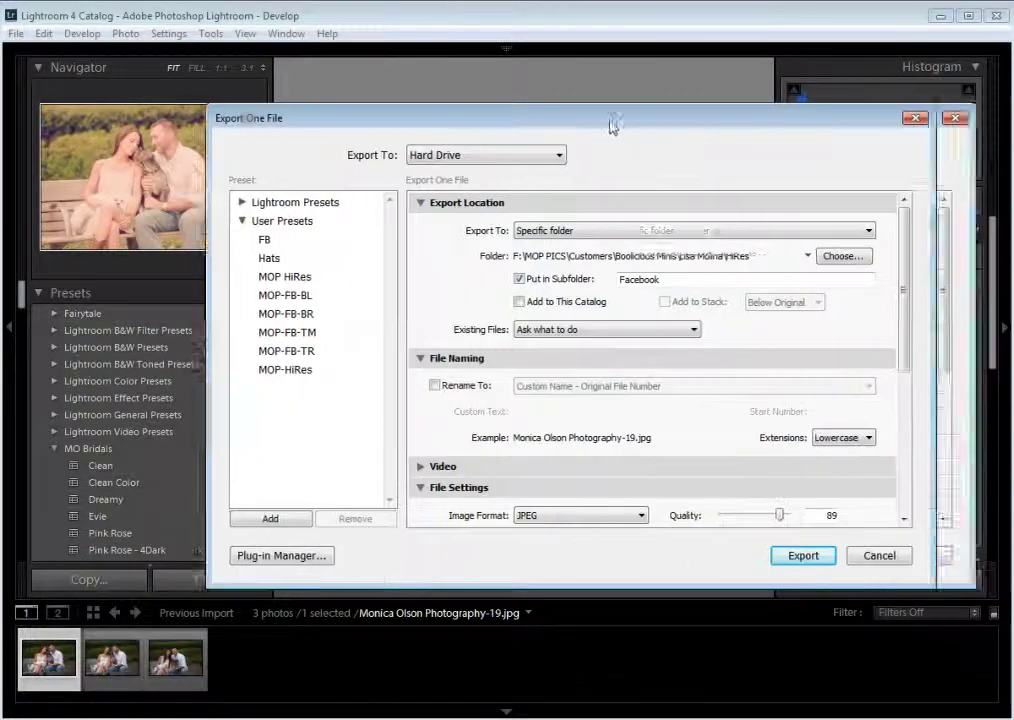
pyautogui.moveTo(870, 284); pyautogui.dragTo(870, 414)
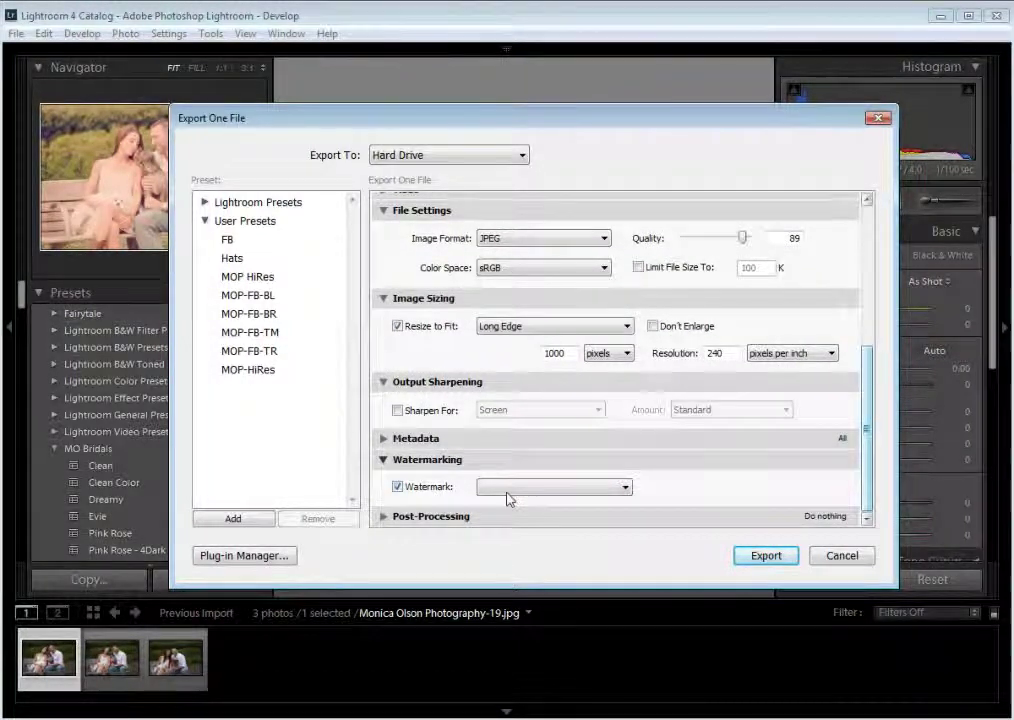
pyautogui.click(507, 490)
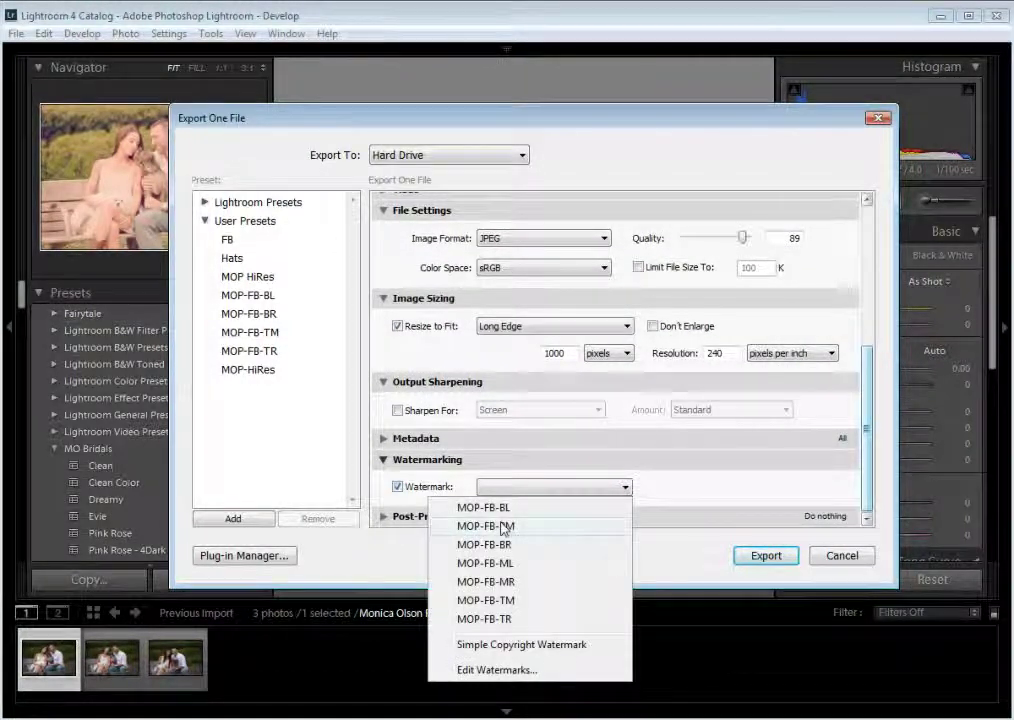
# - Load MOP Rustic Logo from the photographer's Desktop Logos folder as the graphic watermark
pyautogui.click(498, 672)
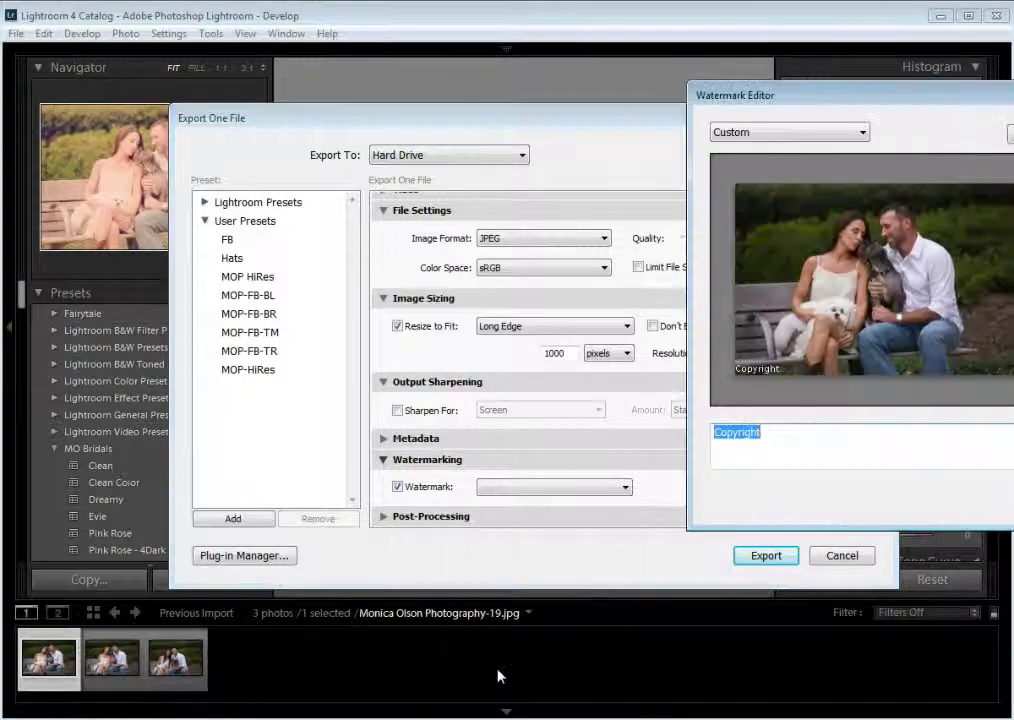
pyautogui.moveTo(755, 104); pyautogui.dragTo(274, 102)
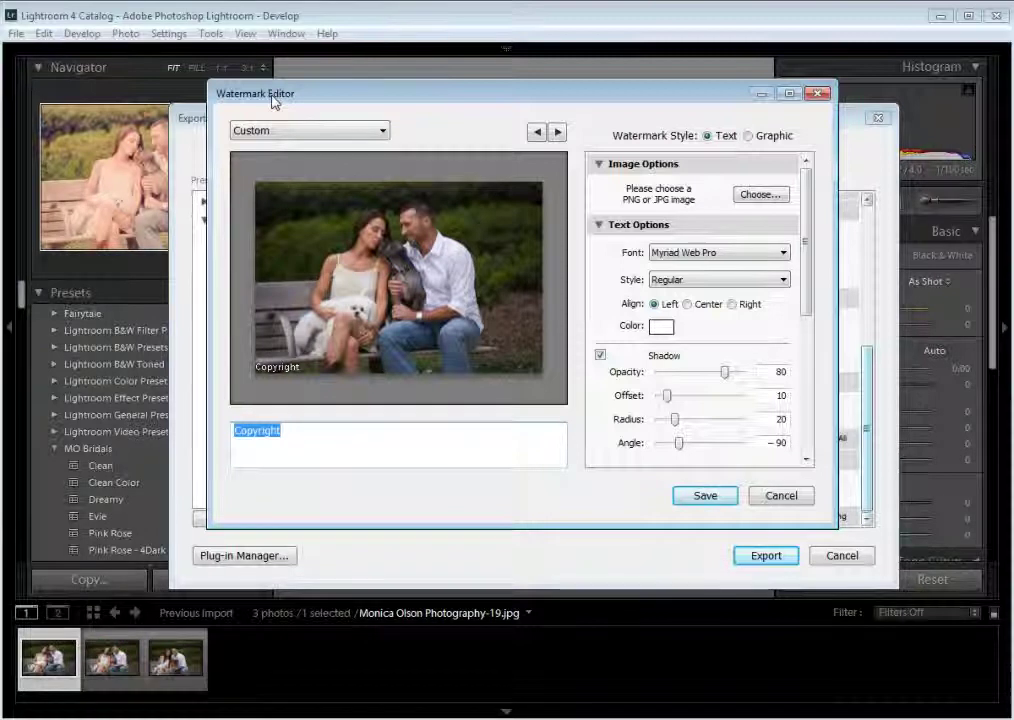
pyautogui.click(757, 195)
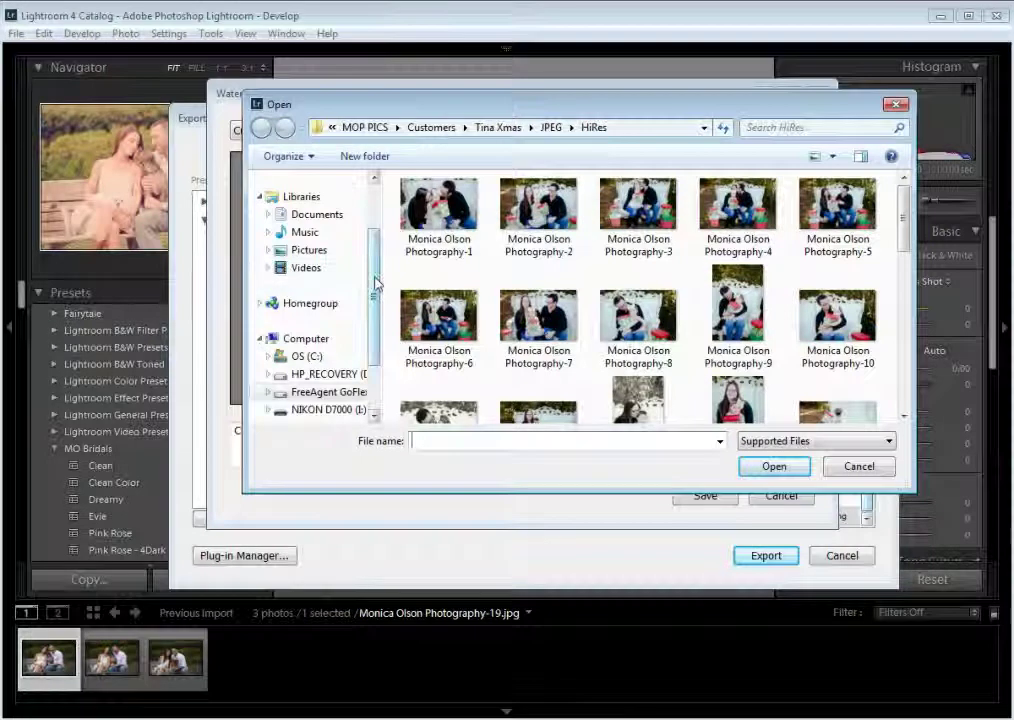
pyautogui.scroll(3, 330, 280)
pyautogui.click(316, 205)
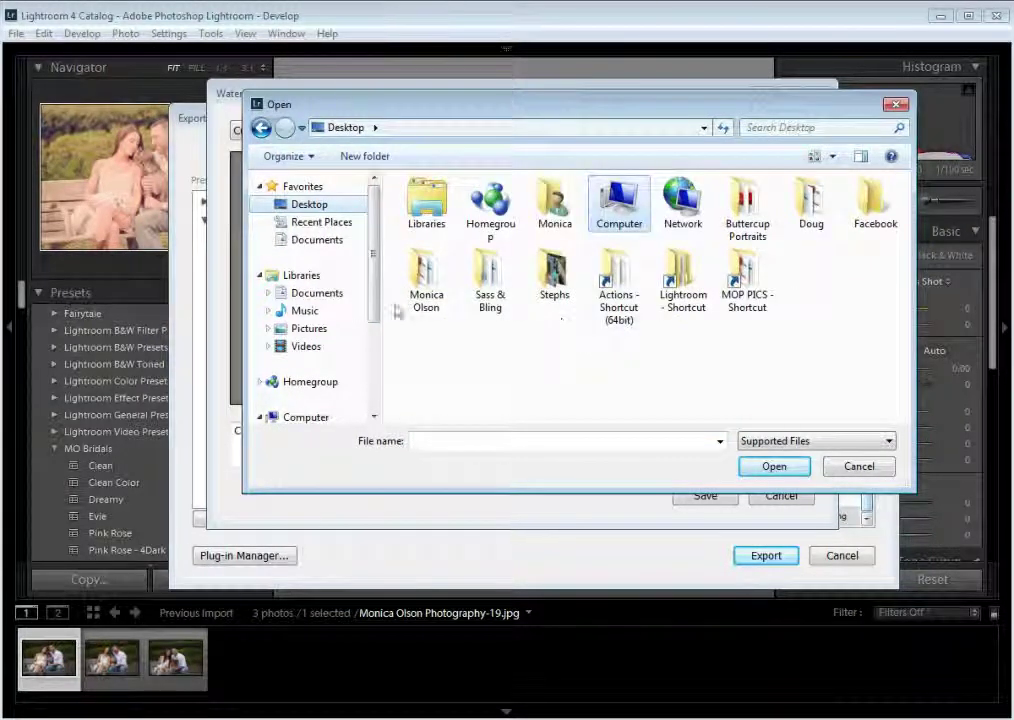
pyautogui.doubleClick(410, 290)
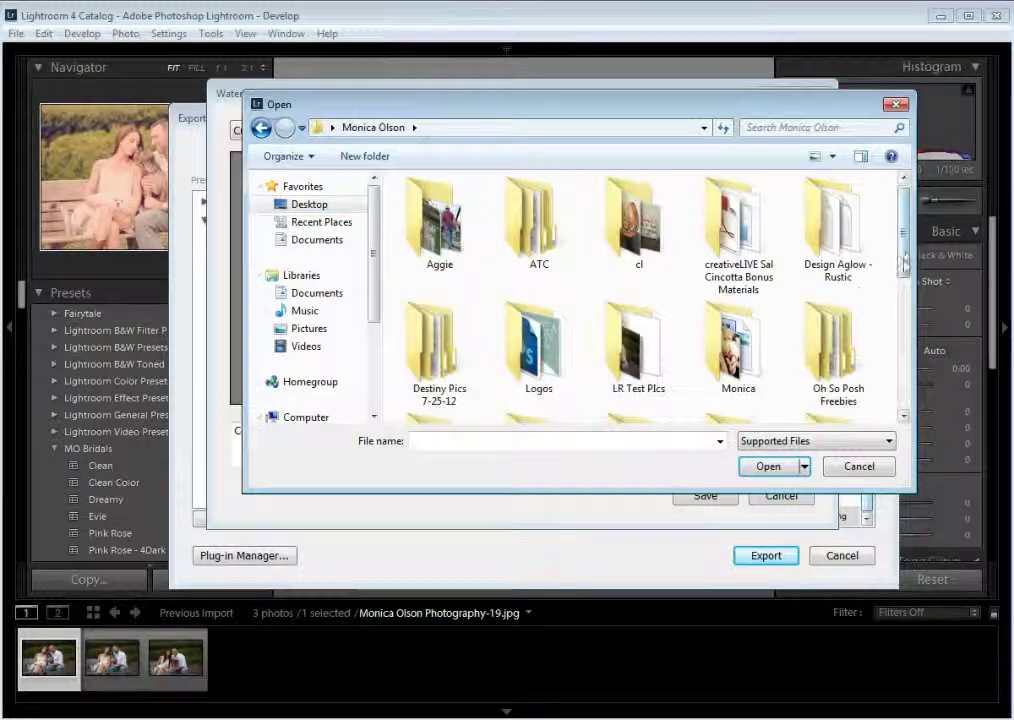
pyautogui.scroll(-2, 600, 275)
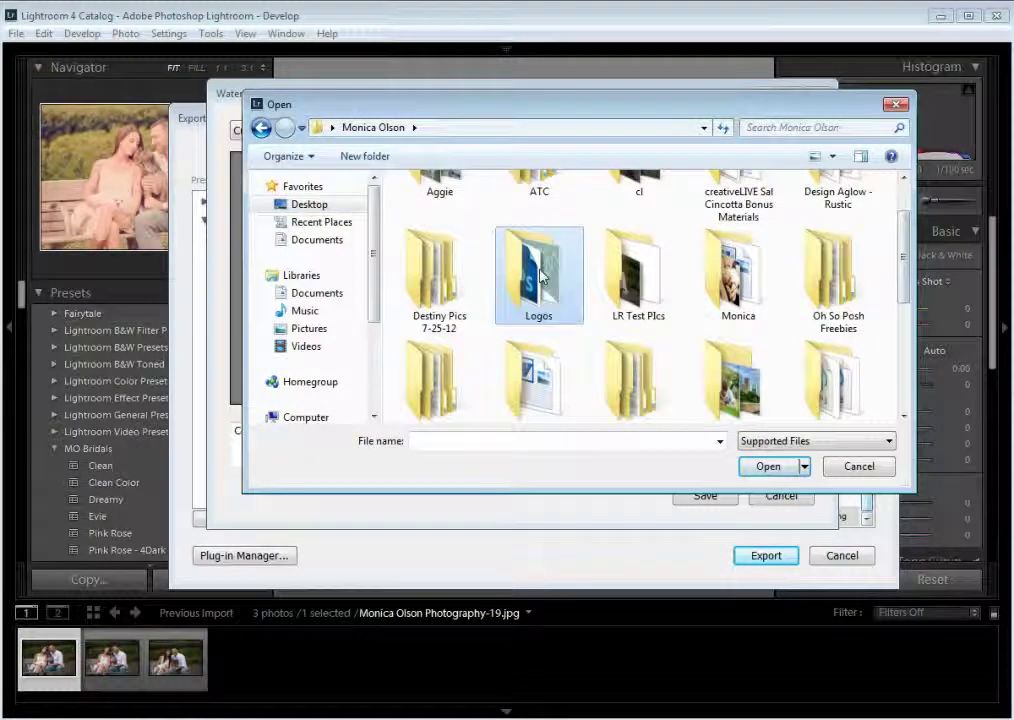
pyautogui.doubleClick(541, 275)
pyautogui.click(640, 218)
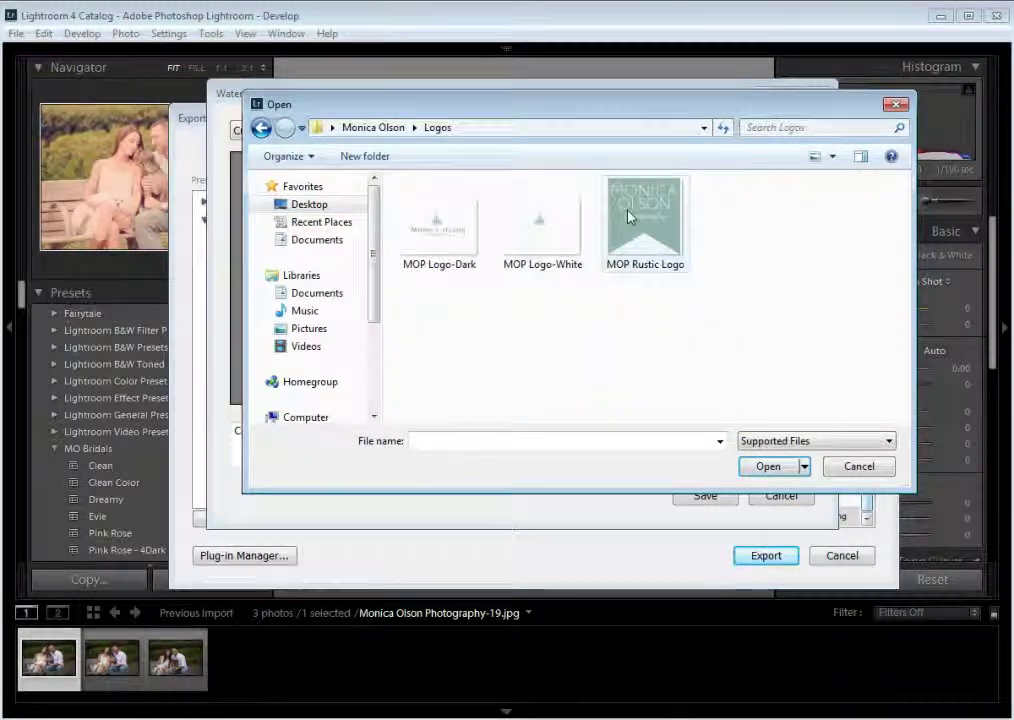
pyautogui.click(766, 467)
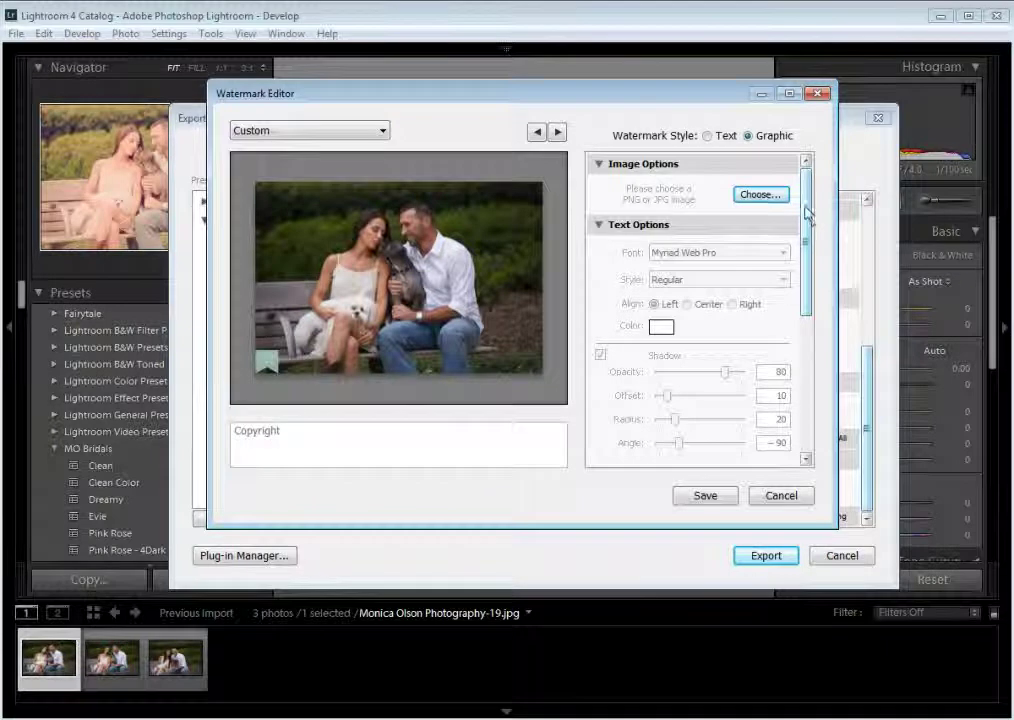
# - Anchor the logo top-left, set its size to 18 and horizontal inset to 1
pyautogui.moveTo(808, 215); pyautogui.dragTo(808, 352)
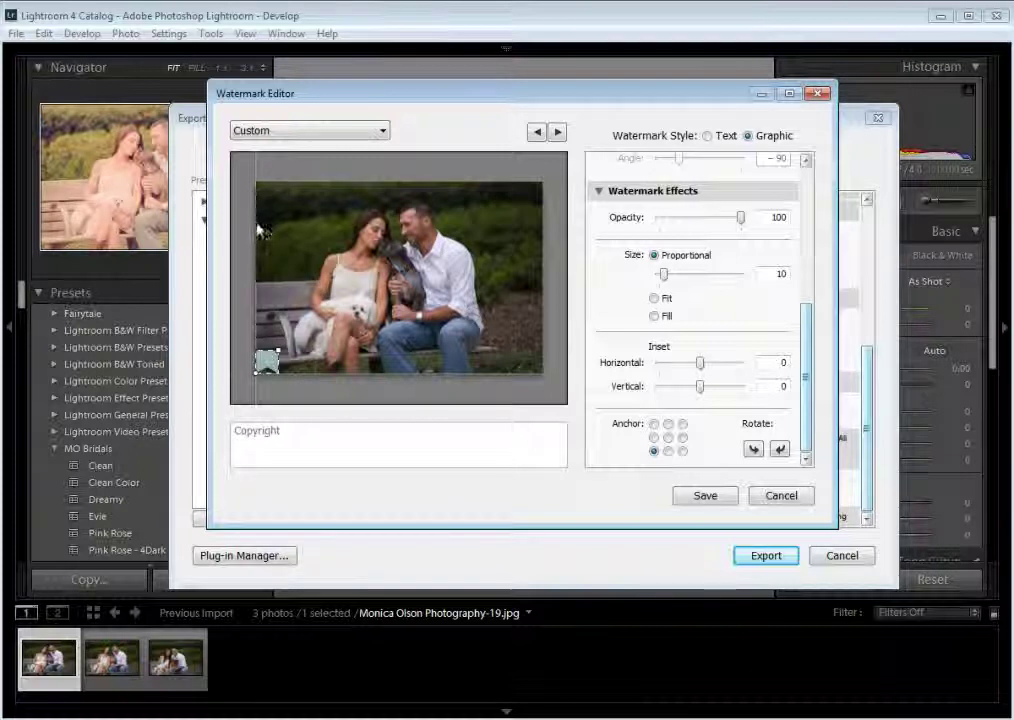
pyautogui.click(654, 425)
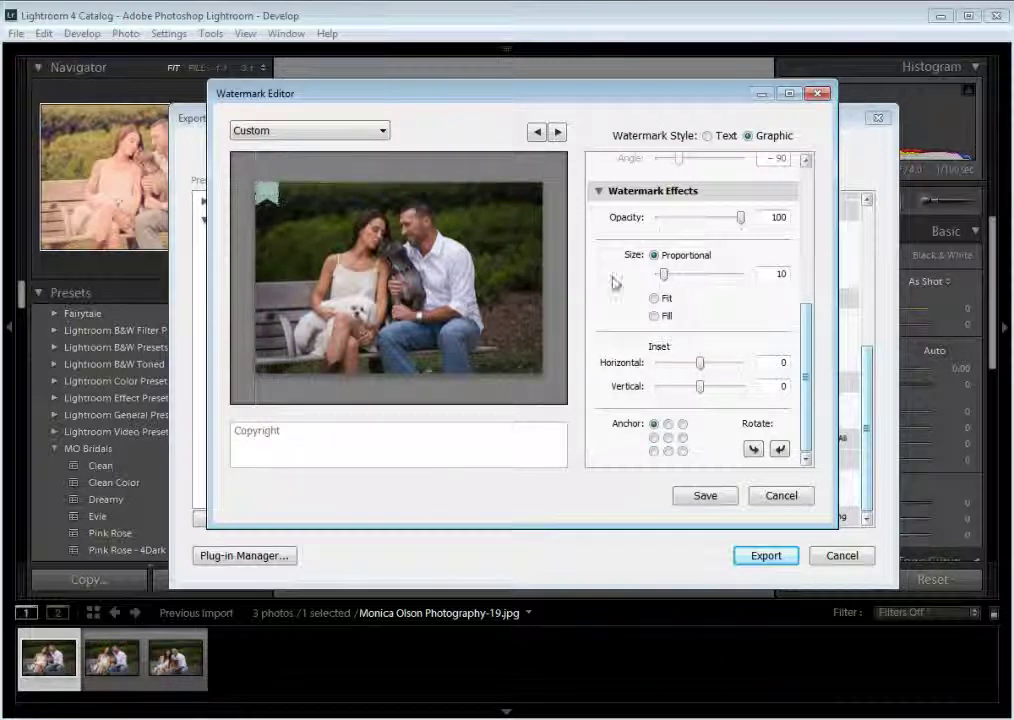
pyautogui.moveTo(665, 279)
pyautogui.mouseDown()
pyautogui.moveTo(674, 285)
pyautogui.moveTo(662, 287)
pyautogui.mouseUp()
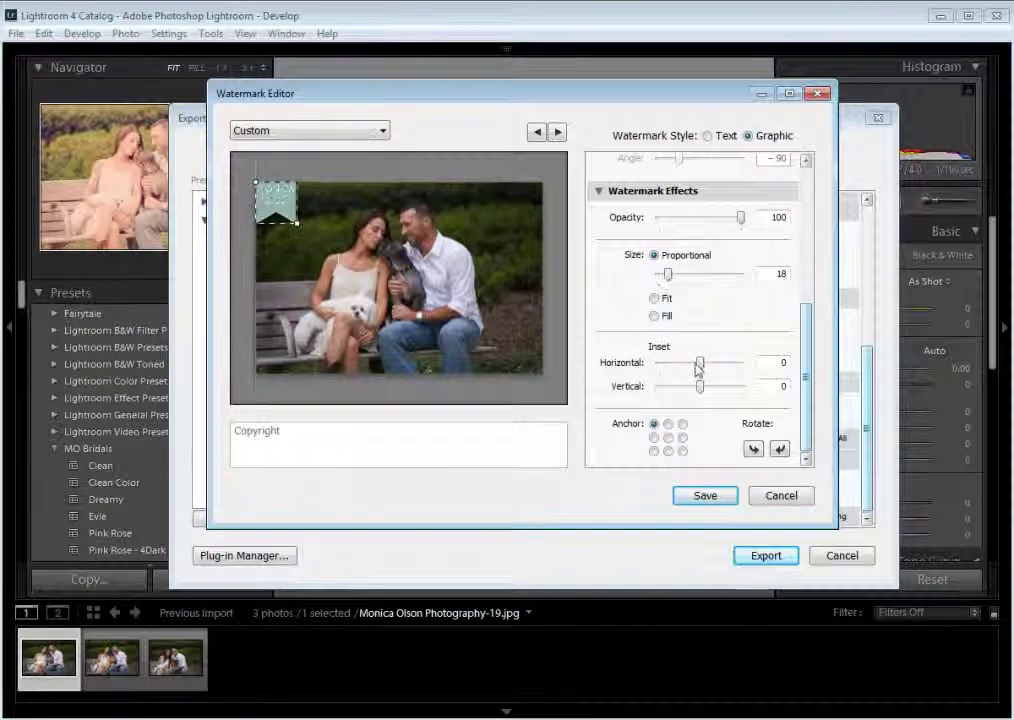
pyautogui.moveTo(700, 367)
pyautogui.mouseDown()
pyautogui.moveTo(735, 368)
pyautogui.moveTo(677, 365)
pyautogui.moveTo(707, 371)
pyautogui.moveTo(681, 389)
pyautogui.moveTo(706, 387)
pyautogui.moveTo(698, 391)
pyautogui.mouseUp()
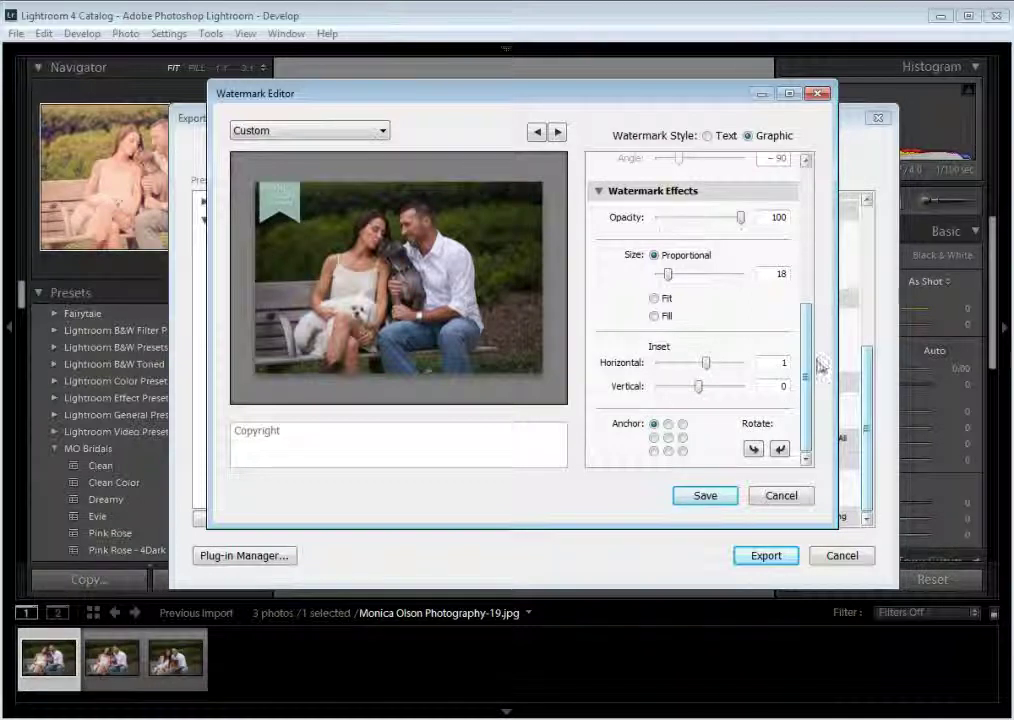
pyautogui.moveTo(739, 226)
pyautogui.mouseDown()
pyautogui.moveTo(693, 220)
pyautogui.moveTo(748, 232)
pyautogui.mouseUp()
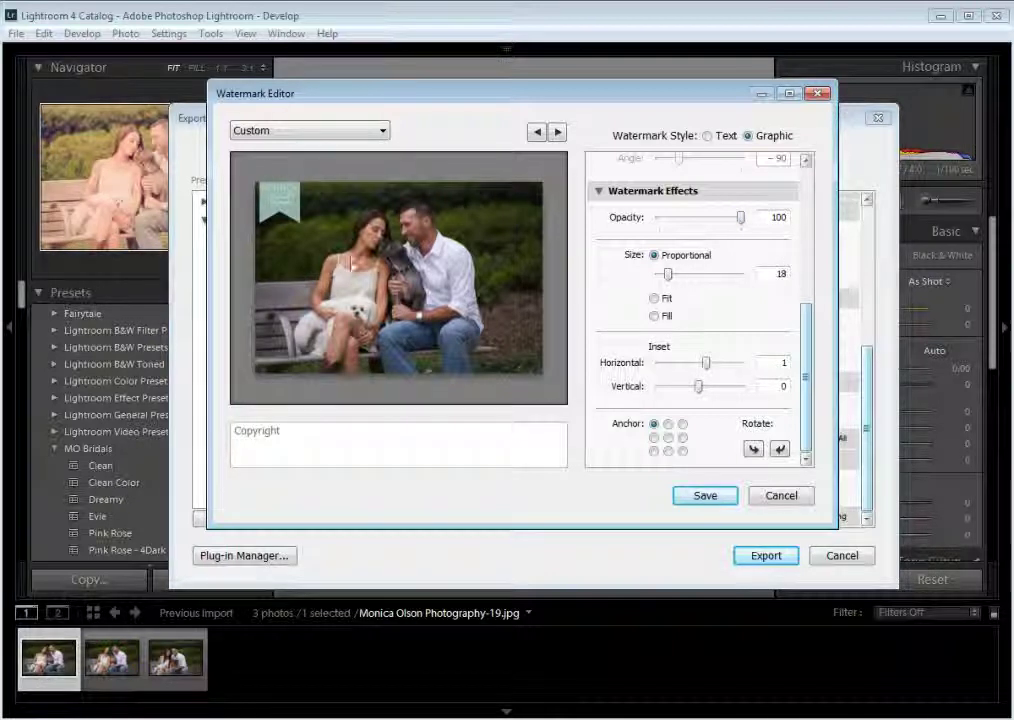
# - Try several anchor positions, settling on the top-left corner for the logo
pyautogui.moveTo(275, 215)
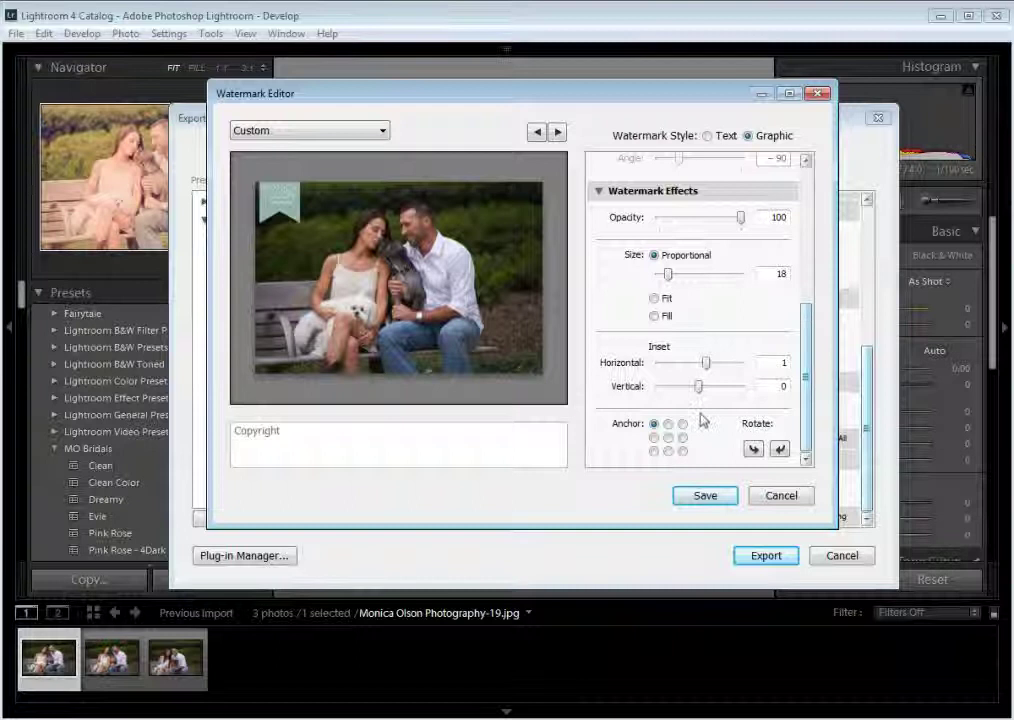
pyautogui.click(668, 424)
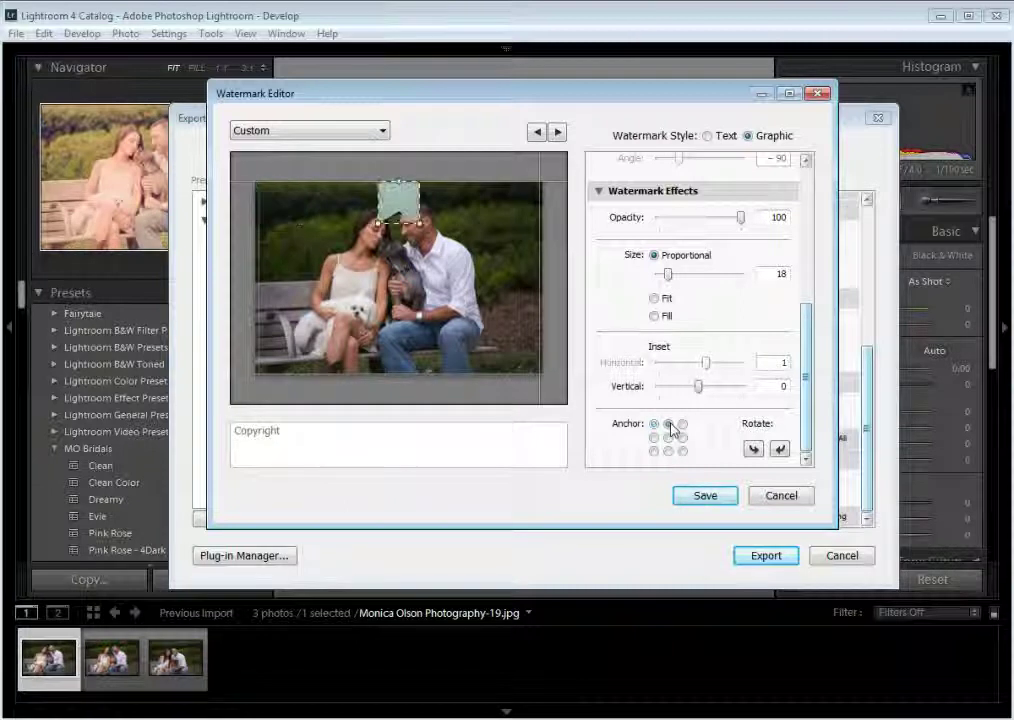
pyautogui.click(683, 424)
pyautogui.click(683, 437)
pyautogui.click(683, 451)
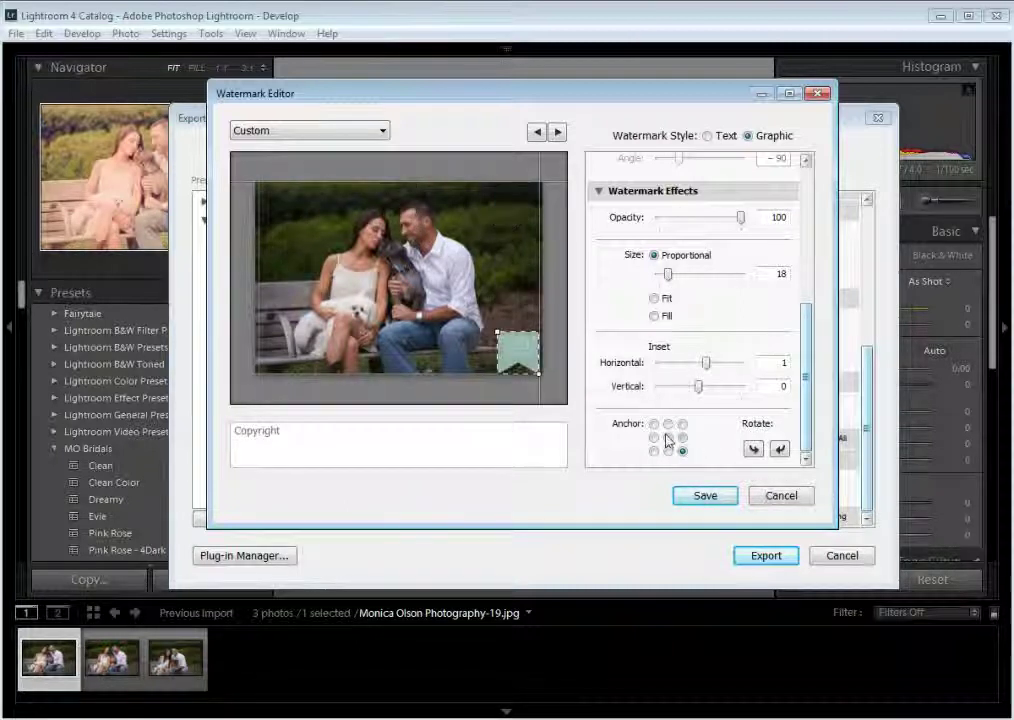
pyautogui.click(654, 424)
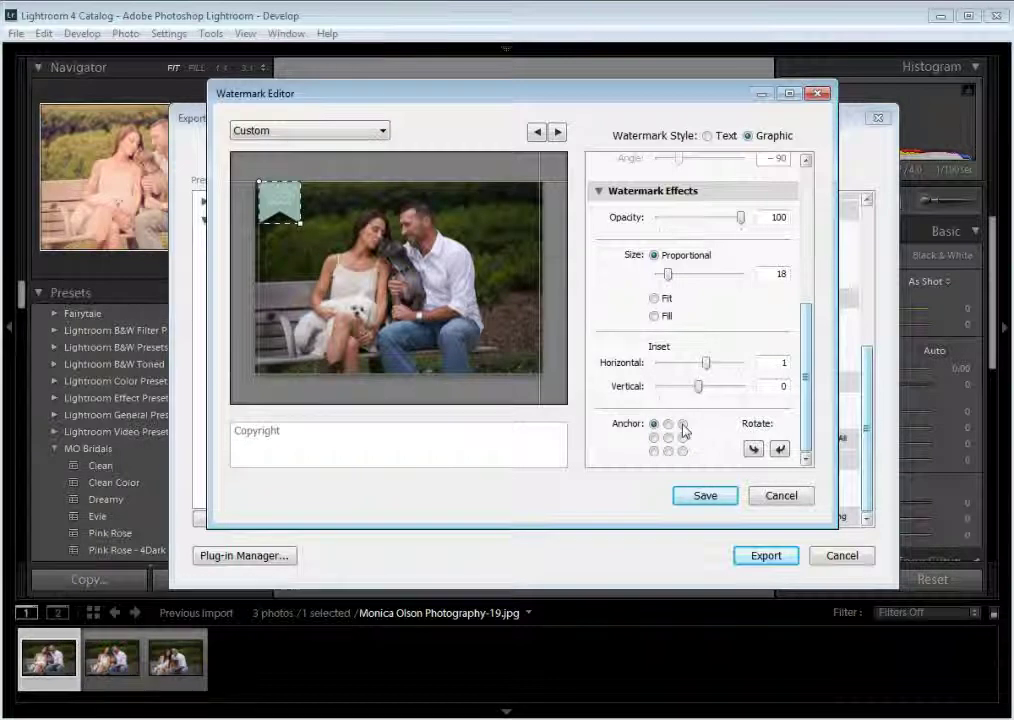
pyautogui.click(682, 424)
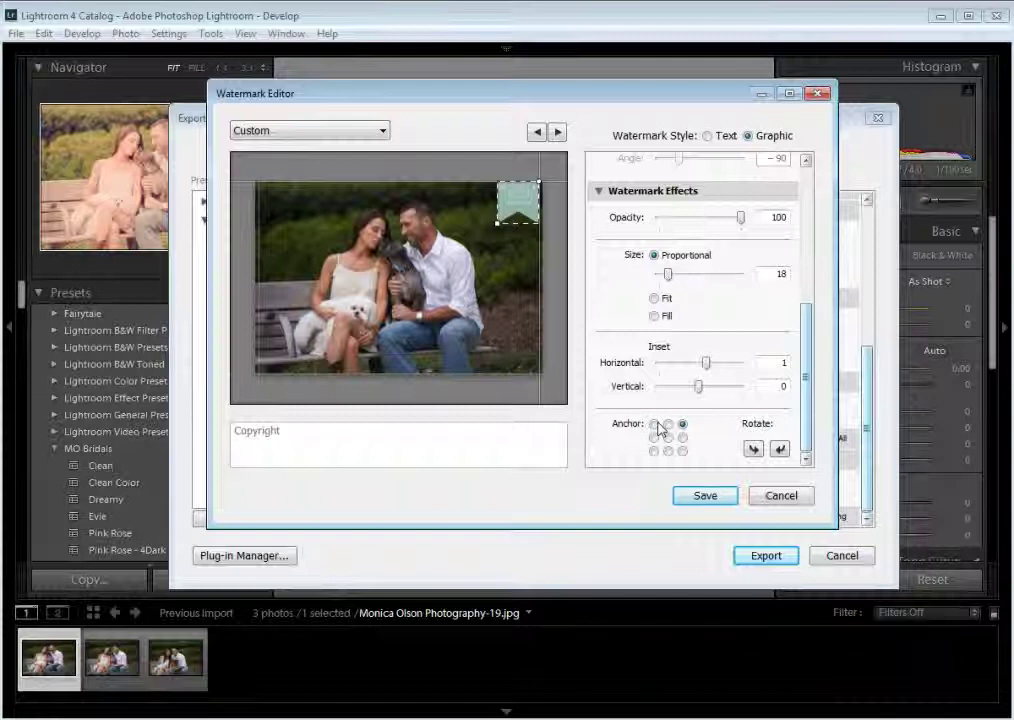
pyautogui.click(654, 424)
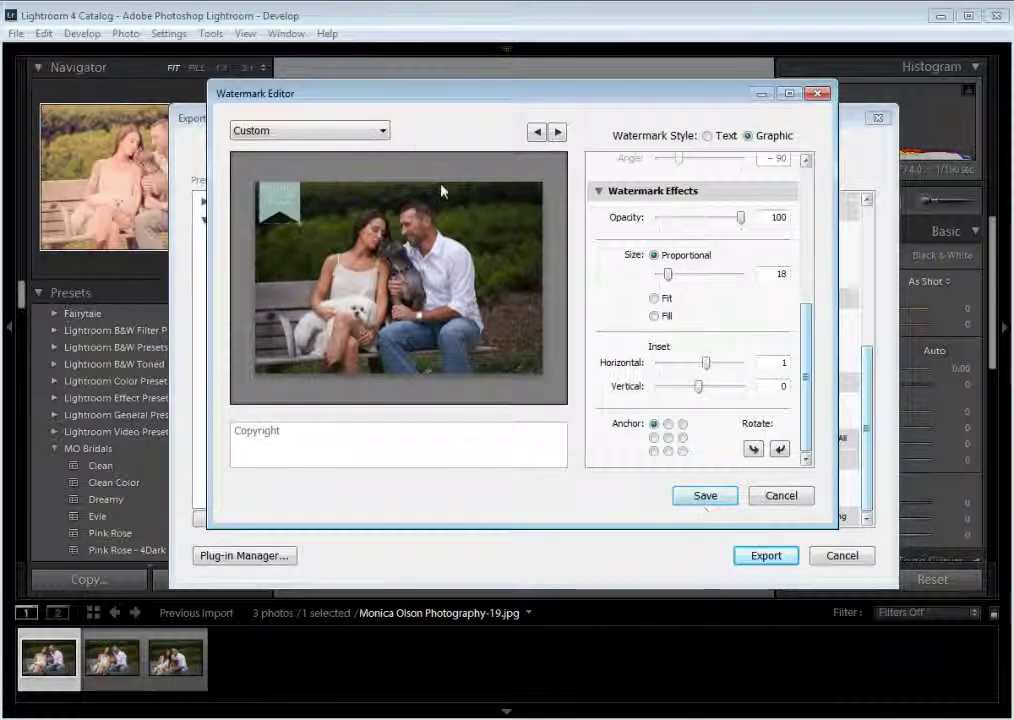
# - Save the watermark as preset MOP-FB-TL and return to the export settings
pyautogui.click(381, 132)
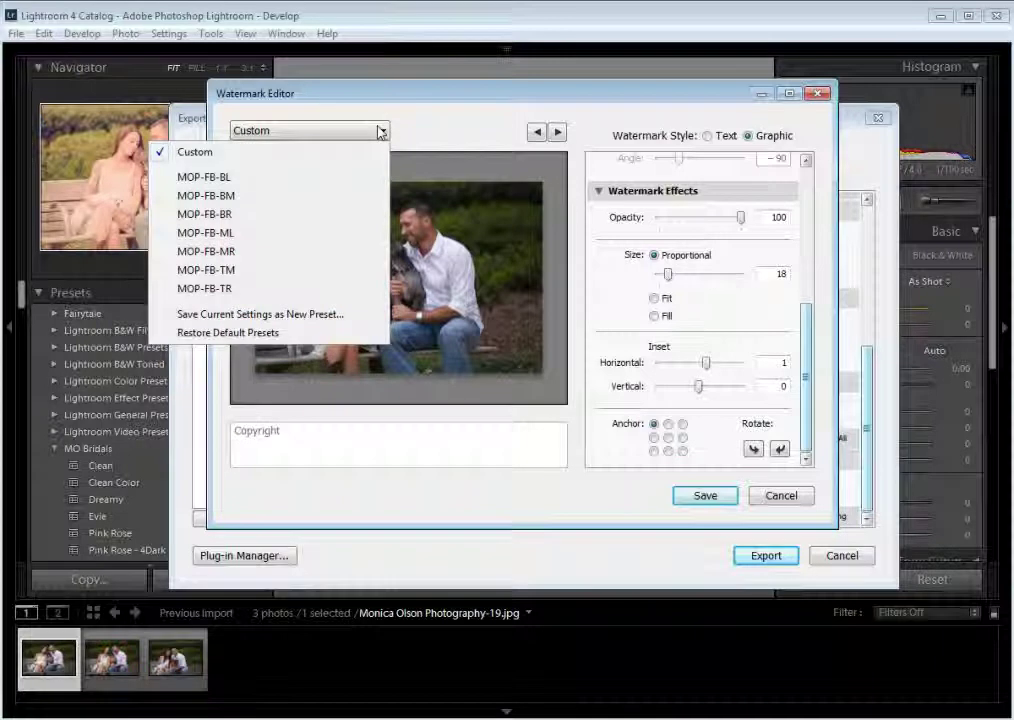
pyautogui.click(276, 316)
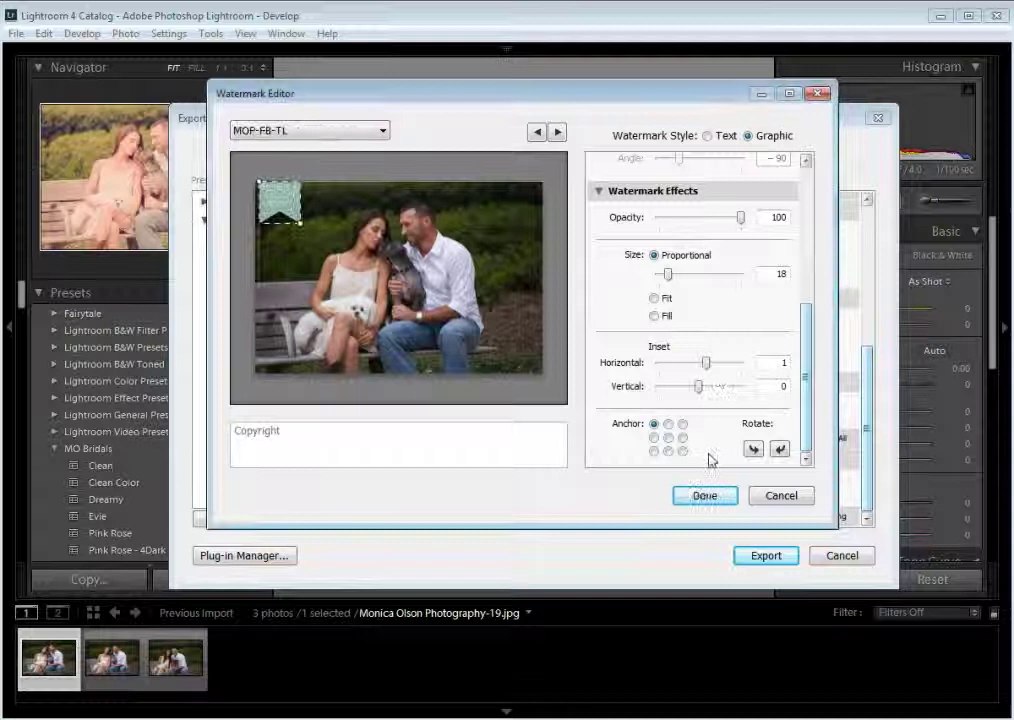
pyautogui.click(696, 502)
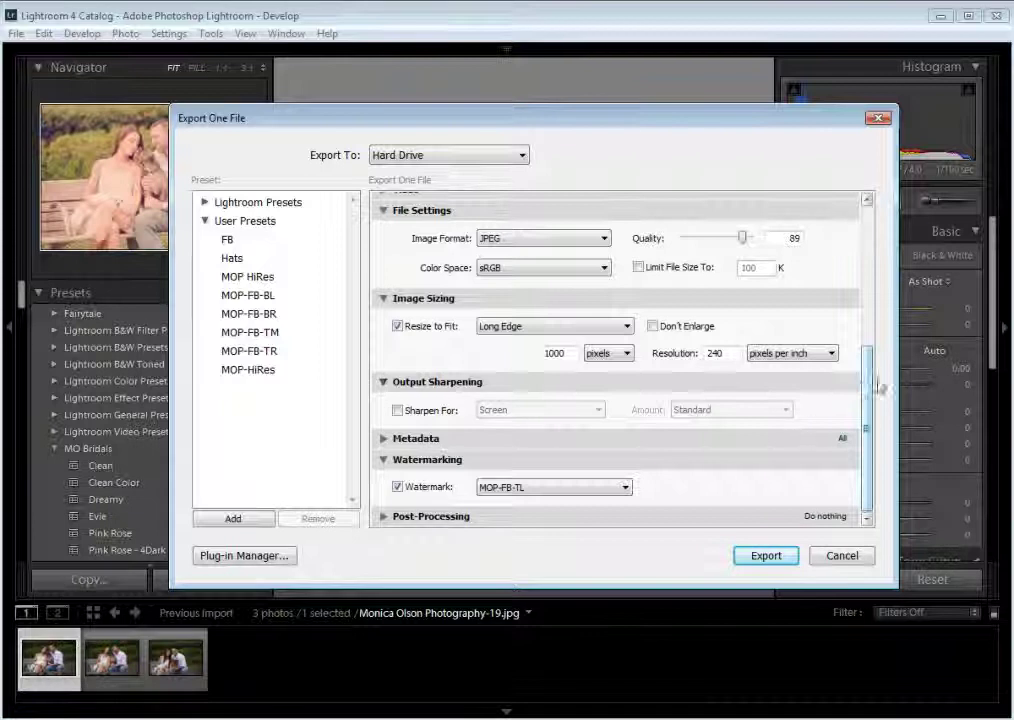
# - Apply the MOP-FB-TR user export preset with its Facebook subfolder
pyautogui.scroll(10, 868, 390)
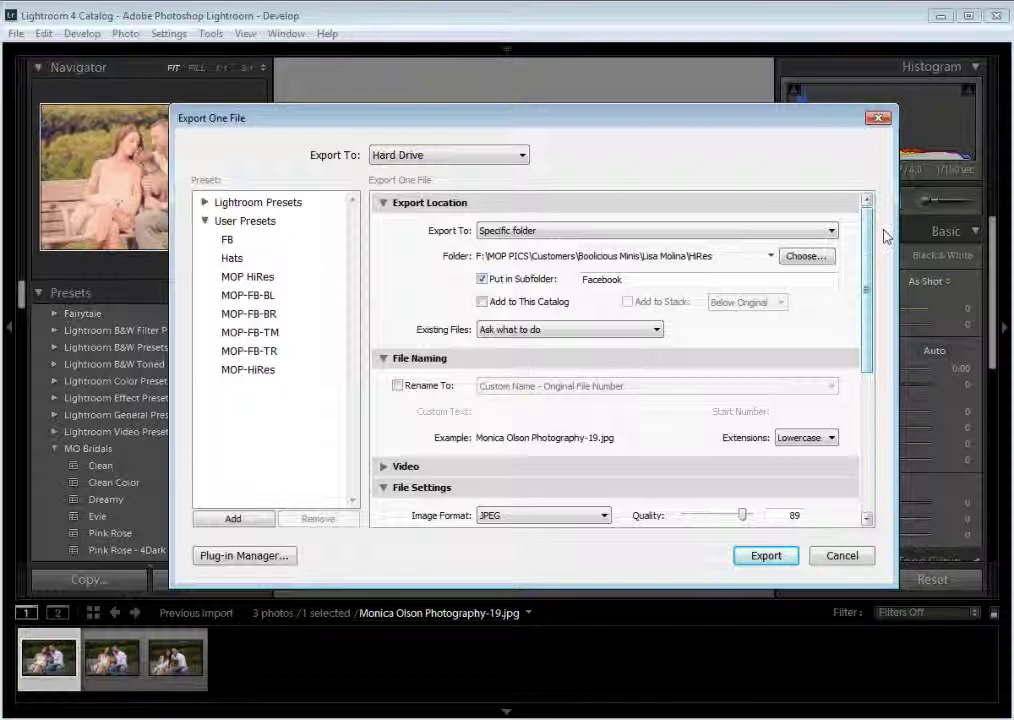
pyautogui.click(259, 314)
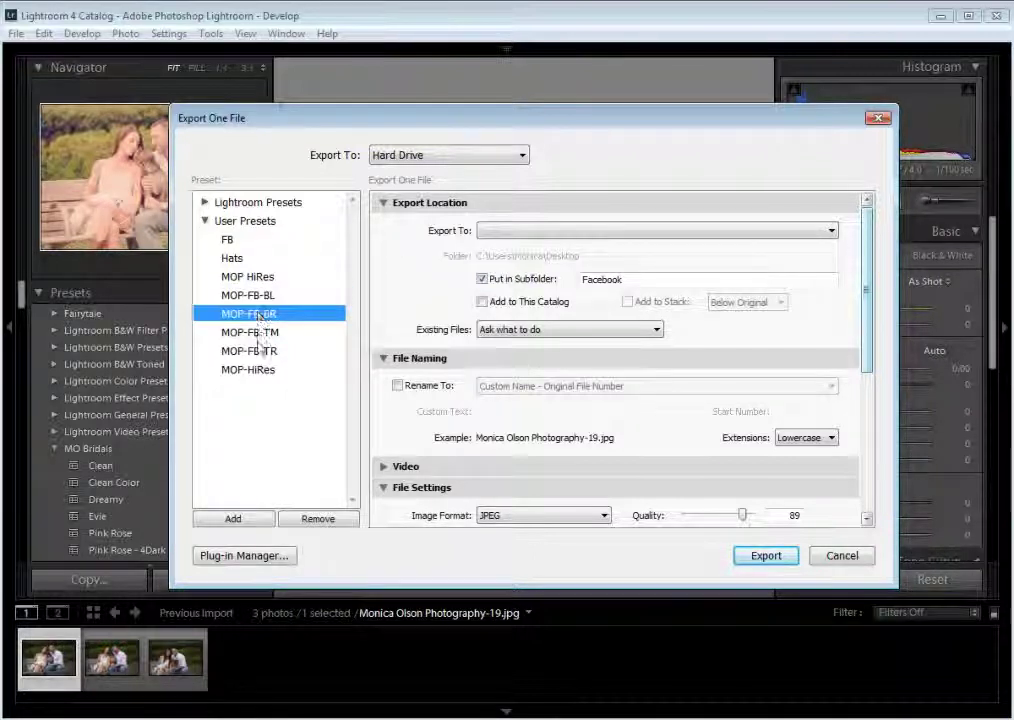
pyautogui.click(263, 351)
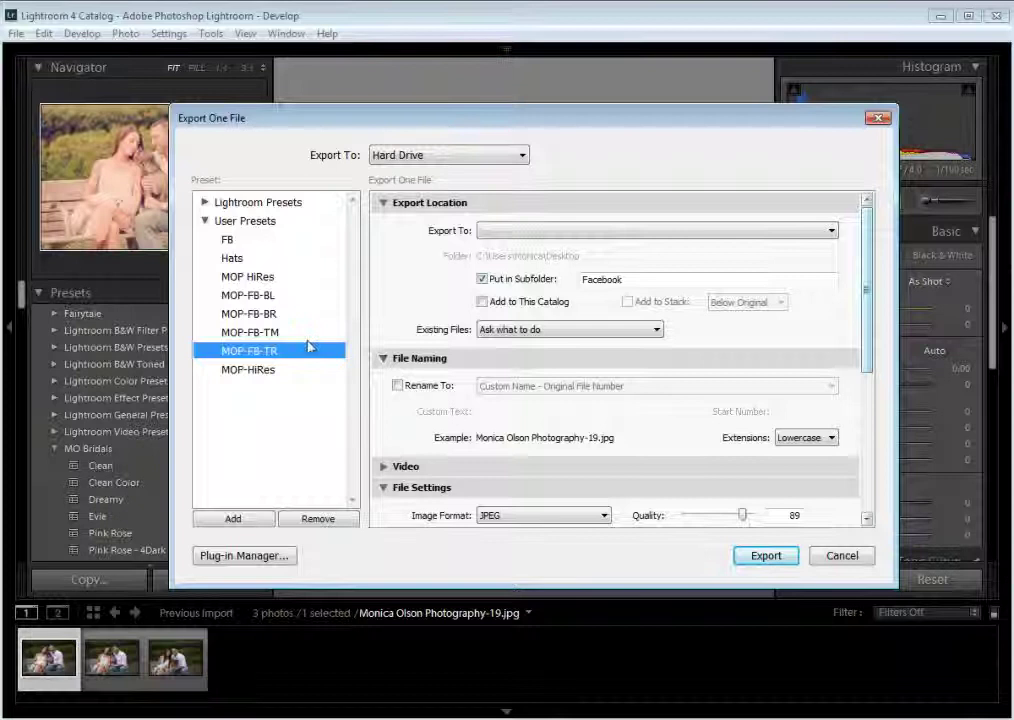
pyautogui.click(637, 279)
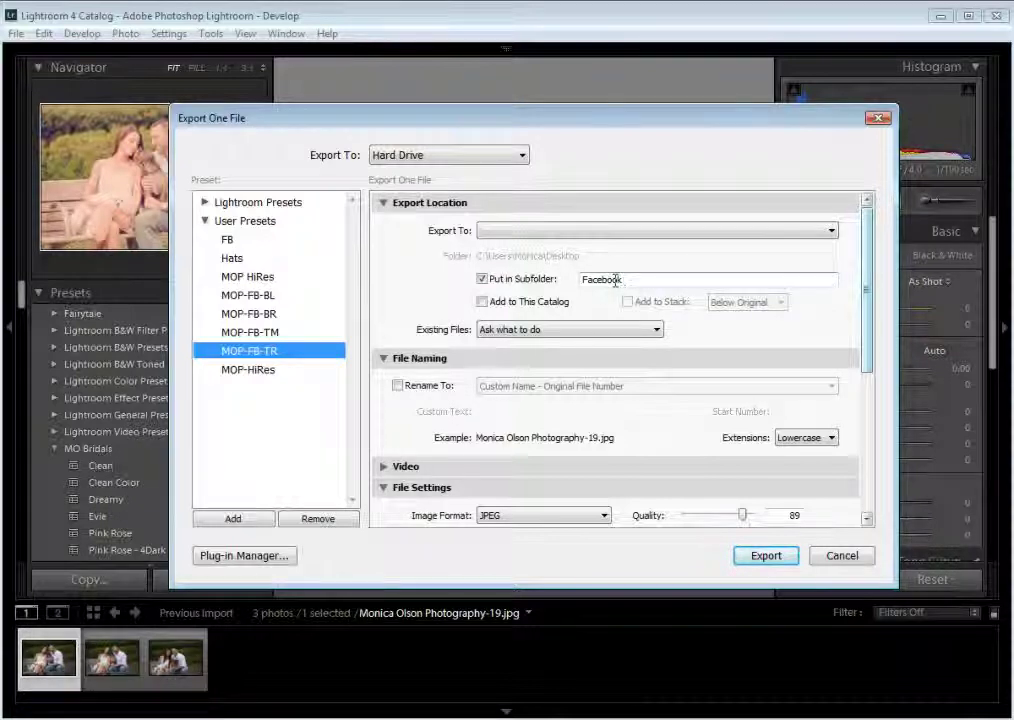
# - Enable renaming with the Custom Name - Original File Number template
pyautogui.moveTo(867, 288); pyautogui.dragTo(842, 340)
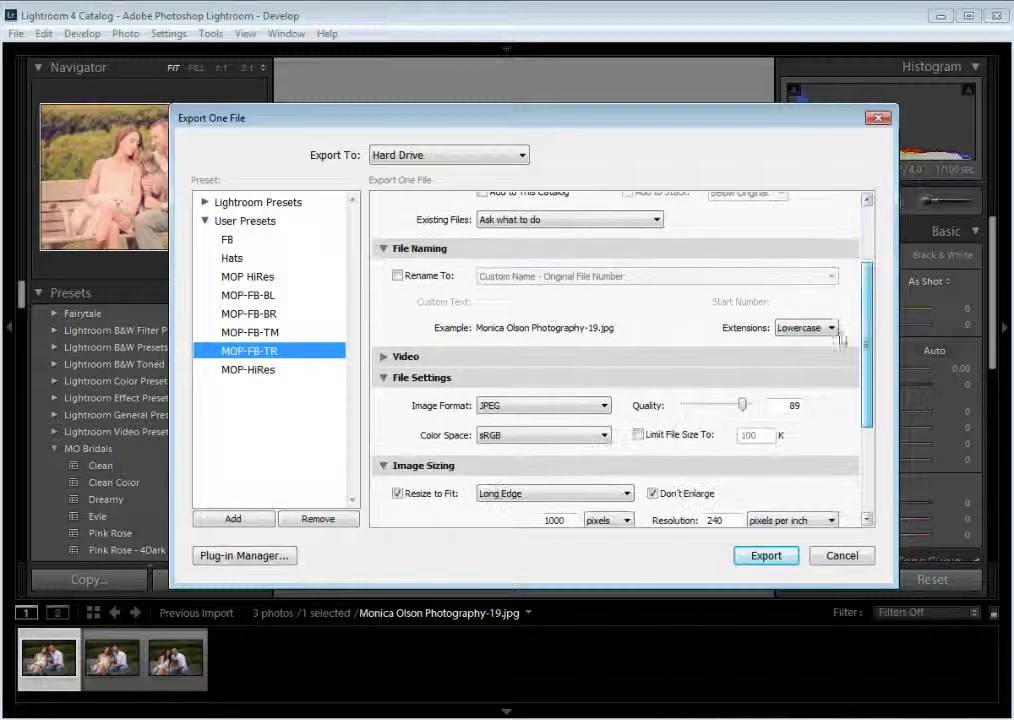
pyautogui.click(397, 276)
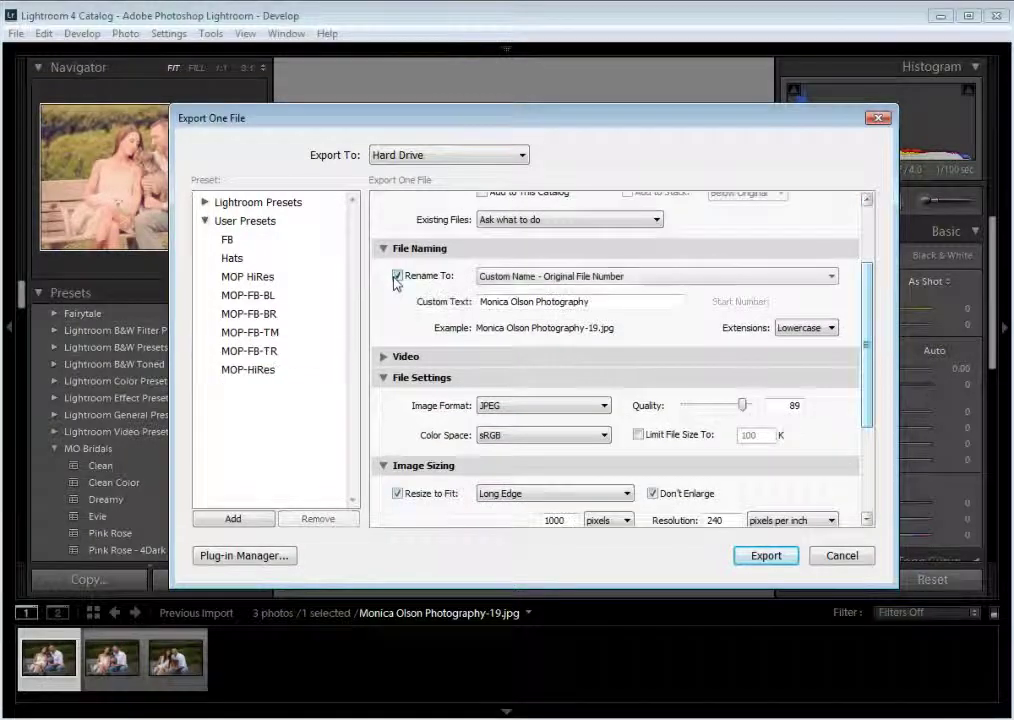
pyautogui.click(600, 276)
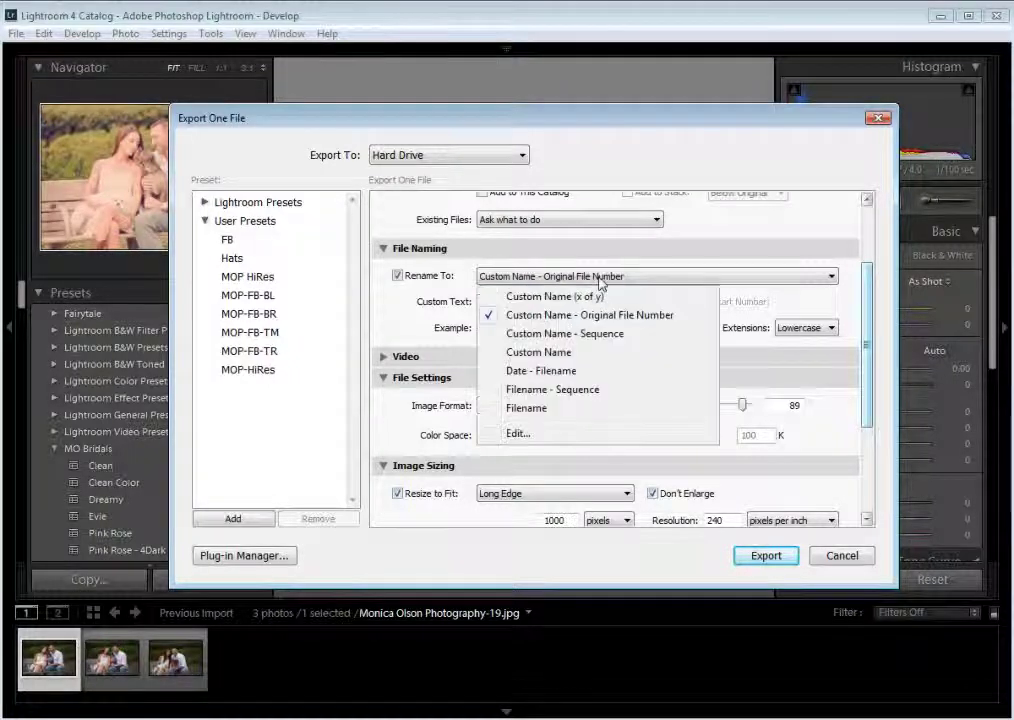
pyautogui.click(609, 338)
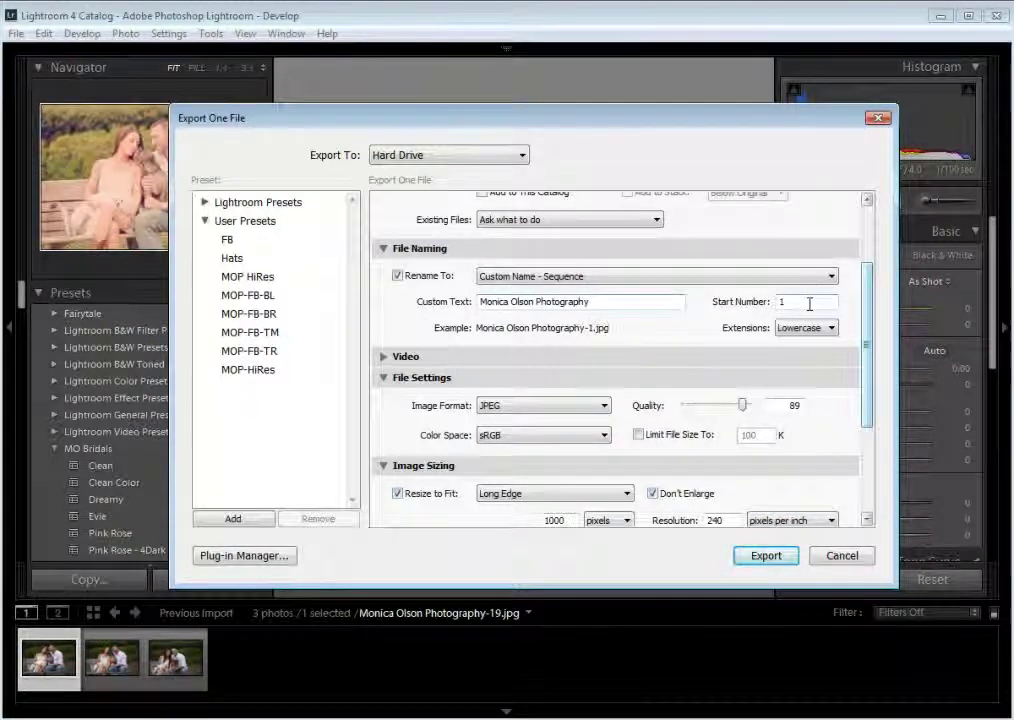
pyautogui.click(658, 277)
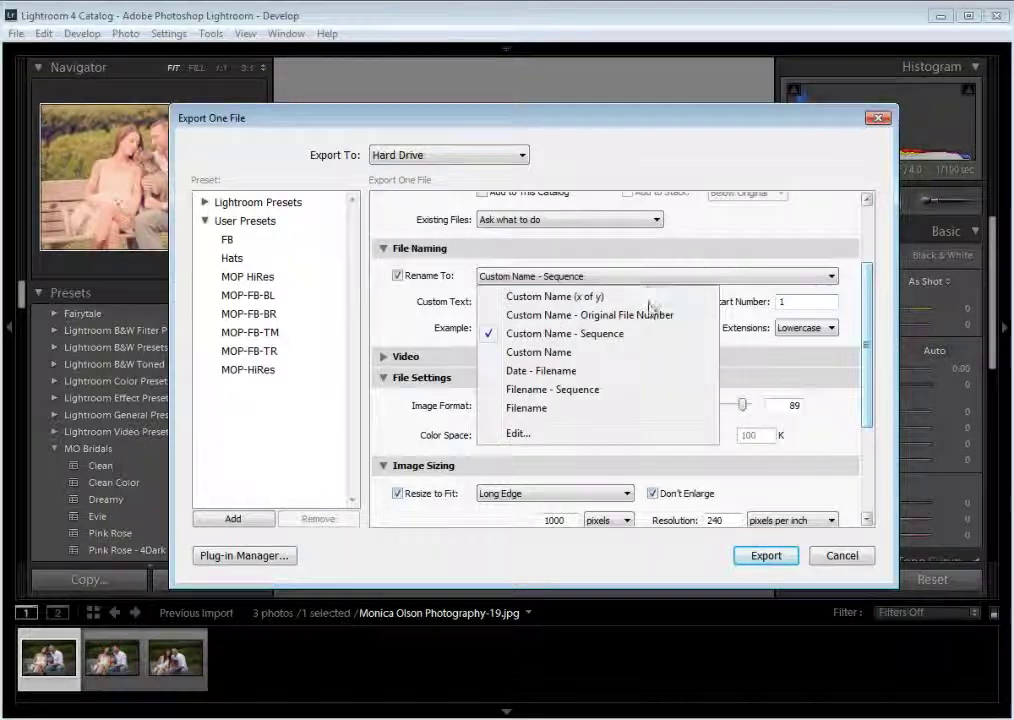
pyautogui.click(653, 314)
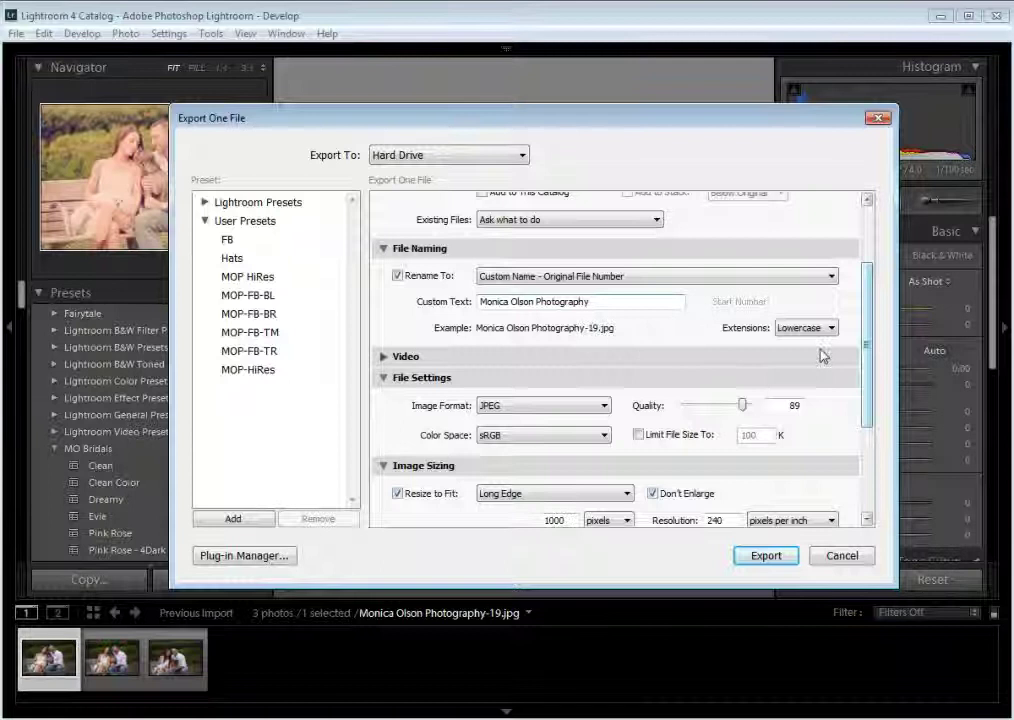
# - Lower JPEG quality to 85 and check the 240 ppi resolution
pyautogui.moveTo(868, 362); pyautogui.dragTo(869, 437)
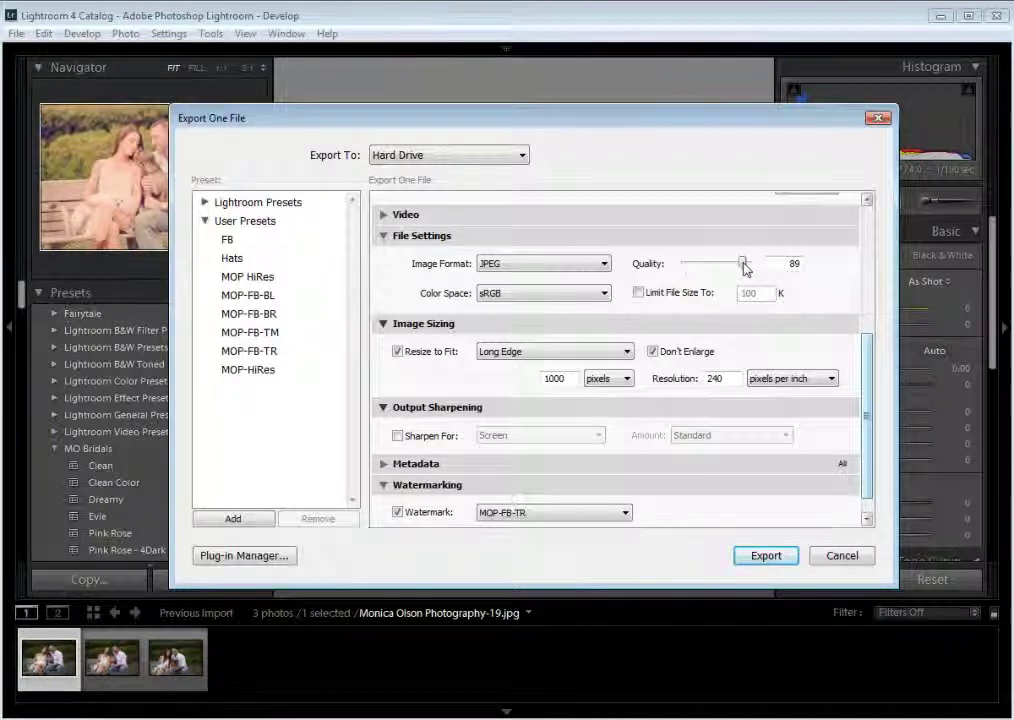
pyautogui.moveTo(745, 268); pyautogui.dragTo(740, 272)
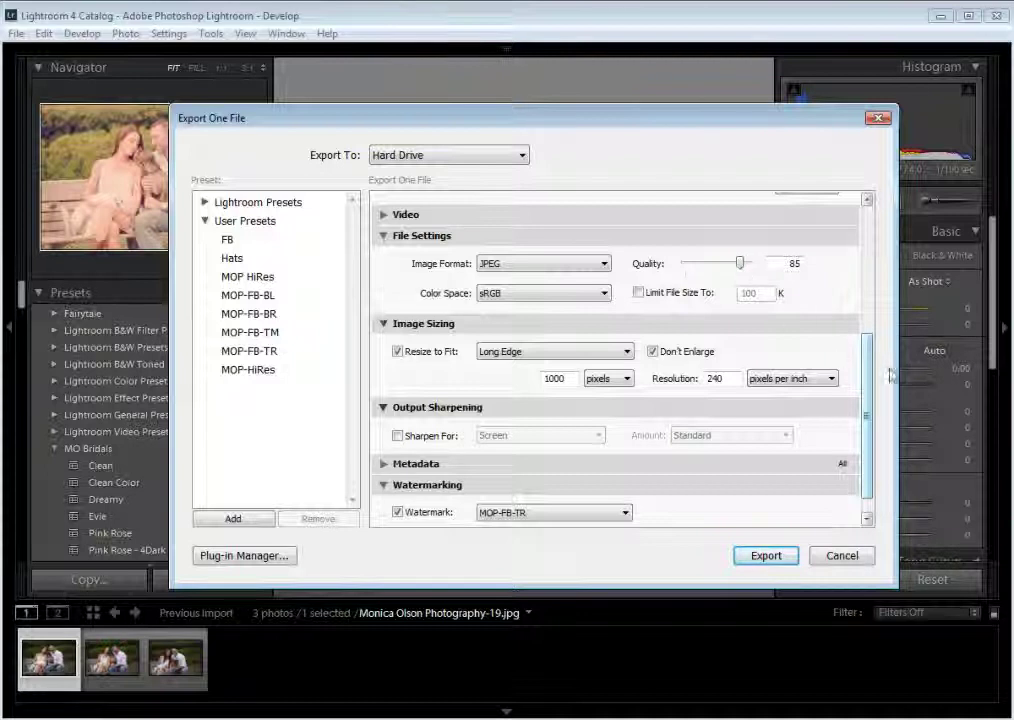
pyautogui.moveTo(867, 369); pyautogui.dragTo(867, 394)
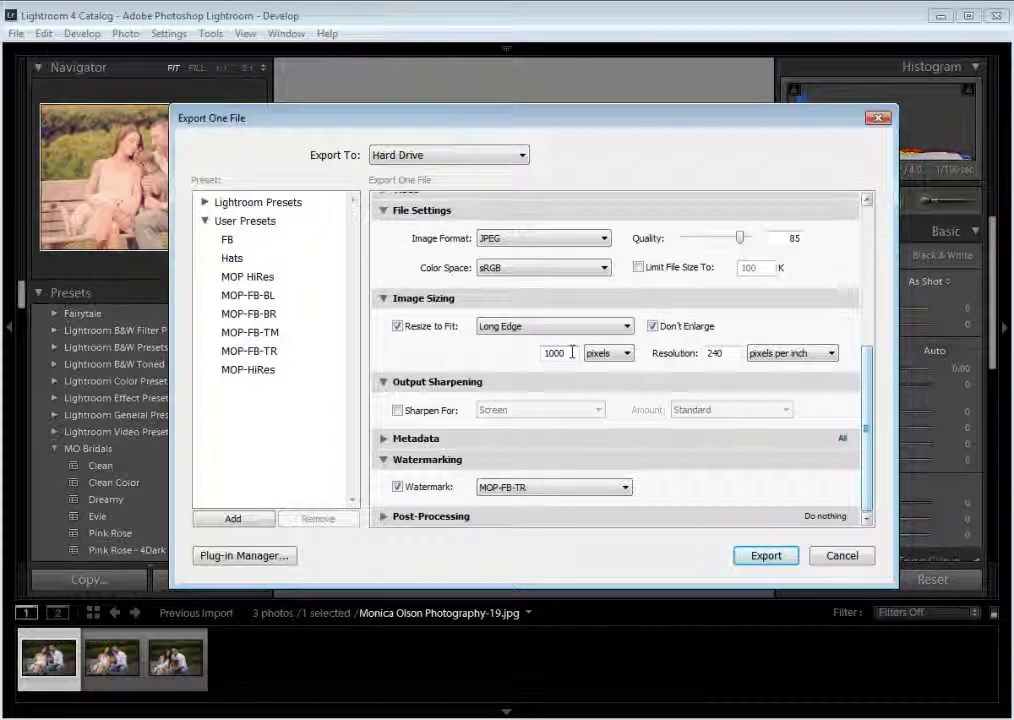
pyautogui.doubleClick(722, 353)
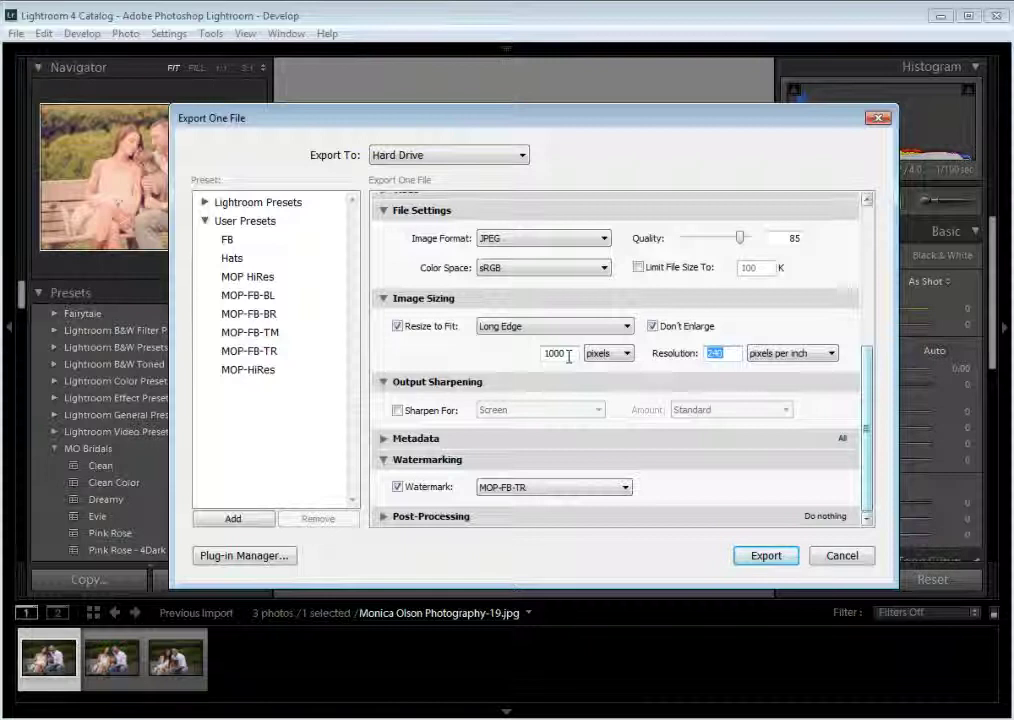
# - Keep screen sharpening at Standard and switch the watermark to MOP-FB-TL
pyautogui.click(398, 410)
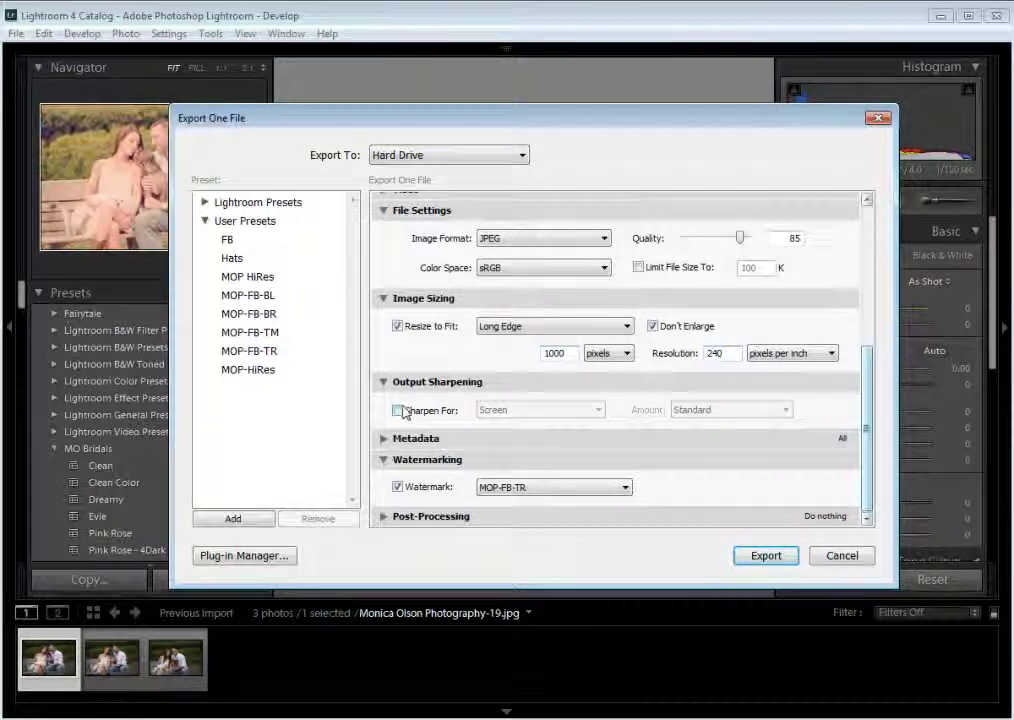
pyautogui.click(745, 410)
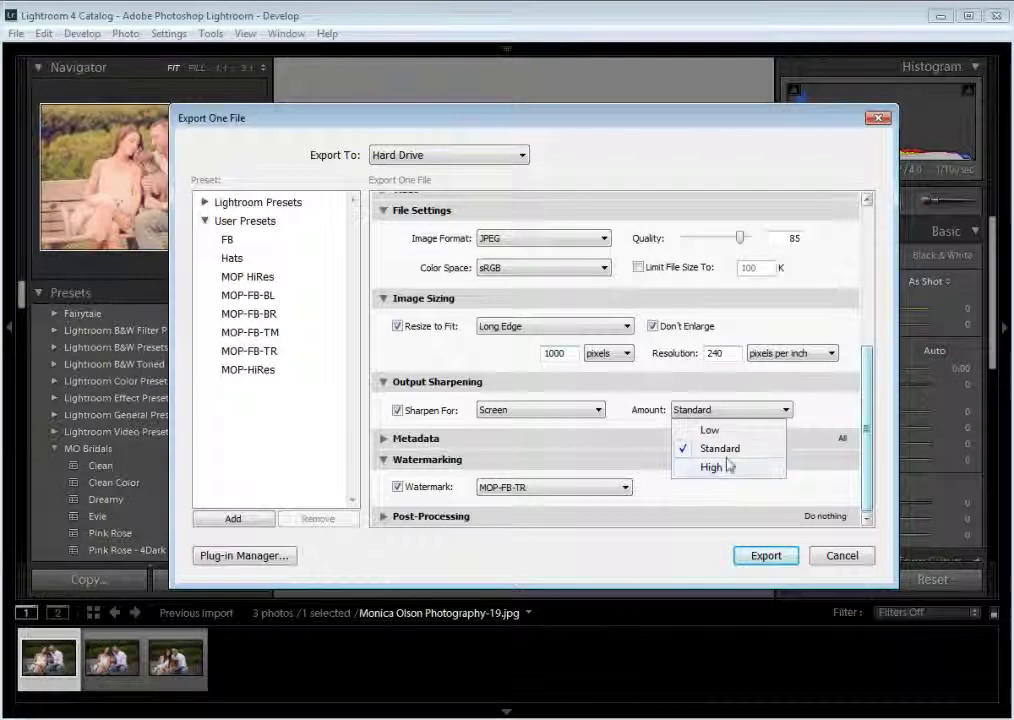
pyautogui.click(728, 455)
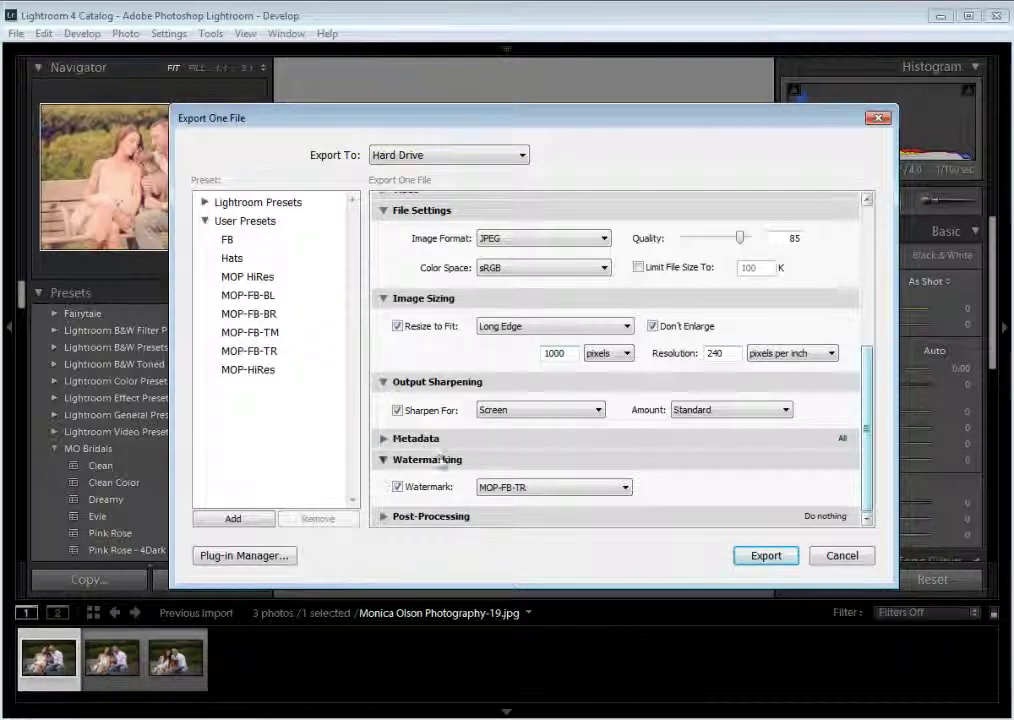
pyautogui.click(518, 489)
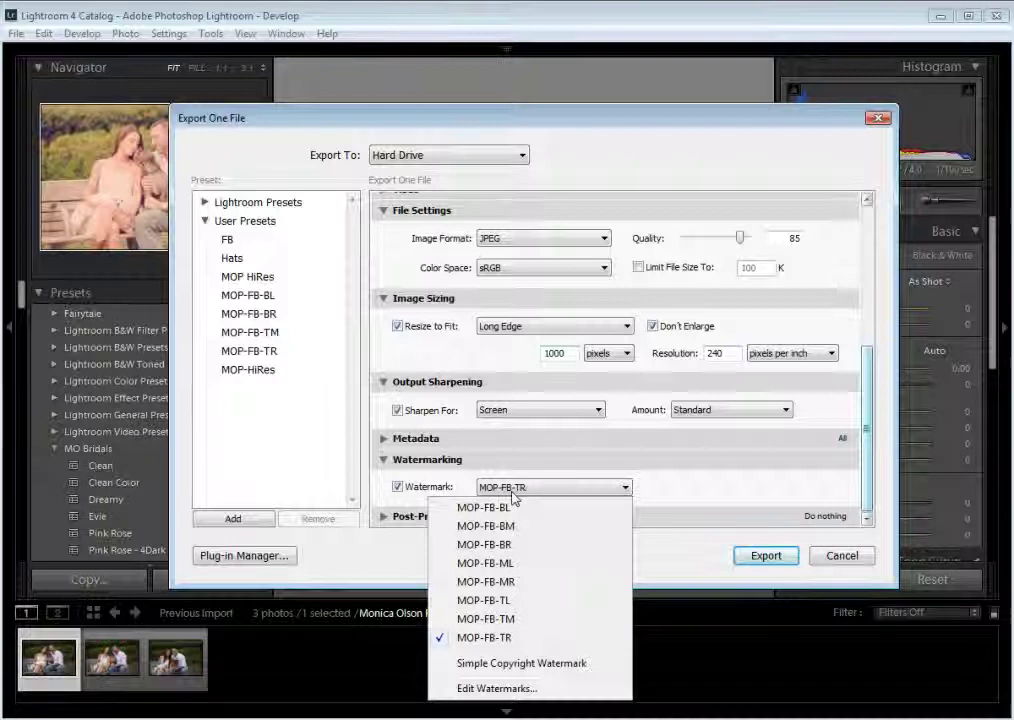
pyautogui.click(507, 601)
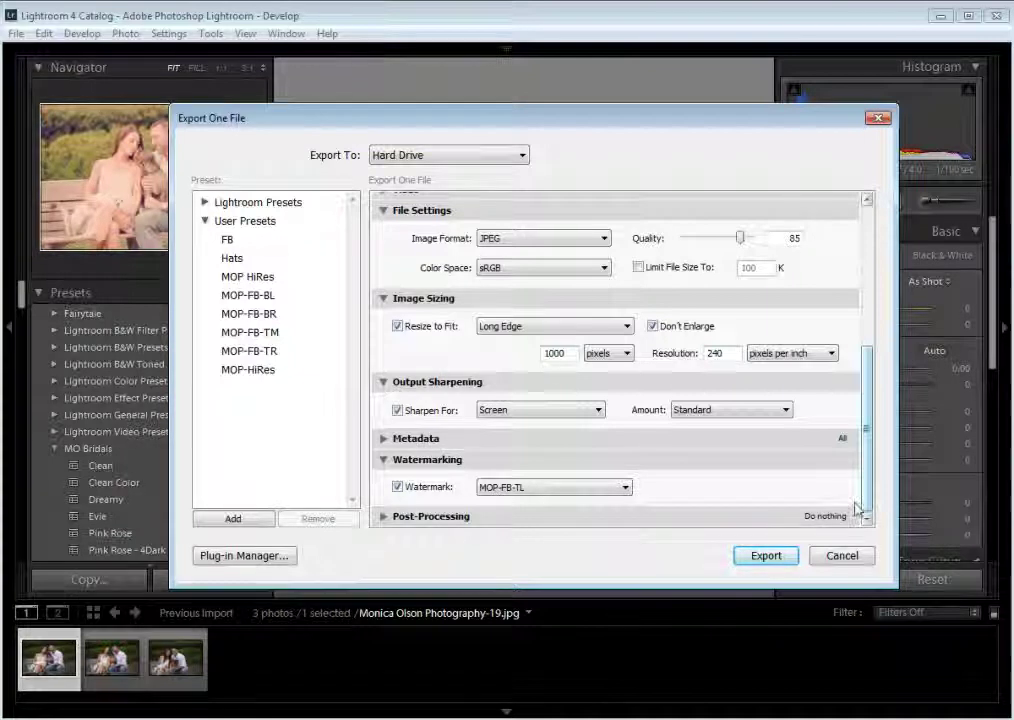
# - Save the settings as export preset MOP-FB-TL and export the photo
pyautogui.click(254, 521)
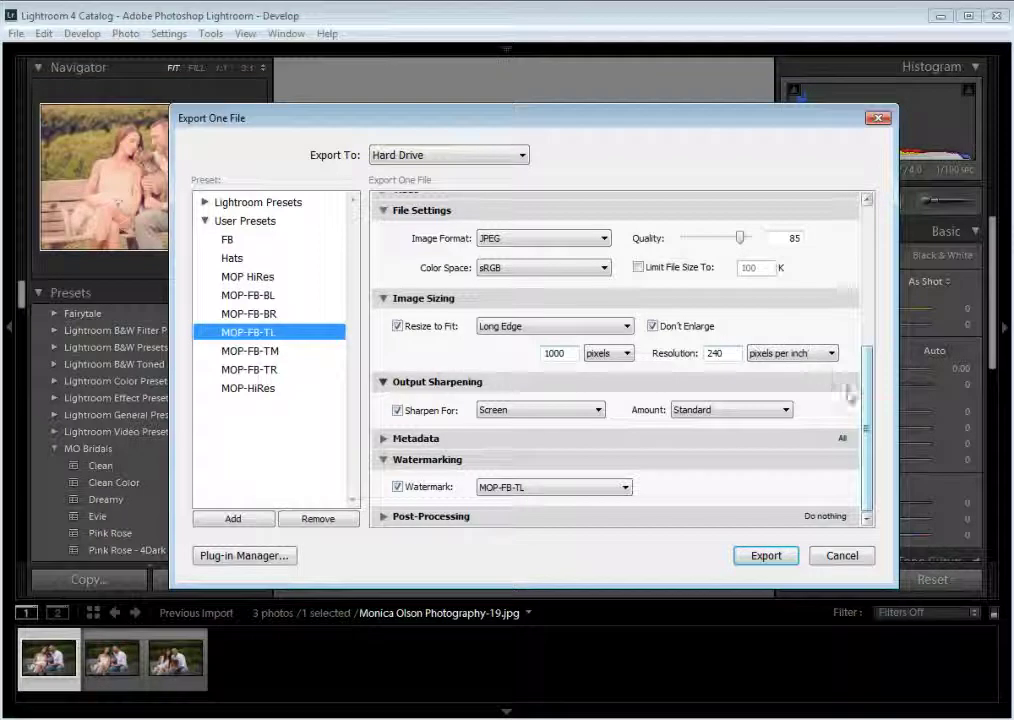
pyautogui.scroll(1, 870, 392)
pyautogui.scroll(5, 870, 392)
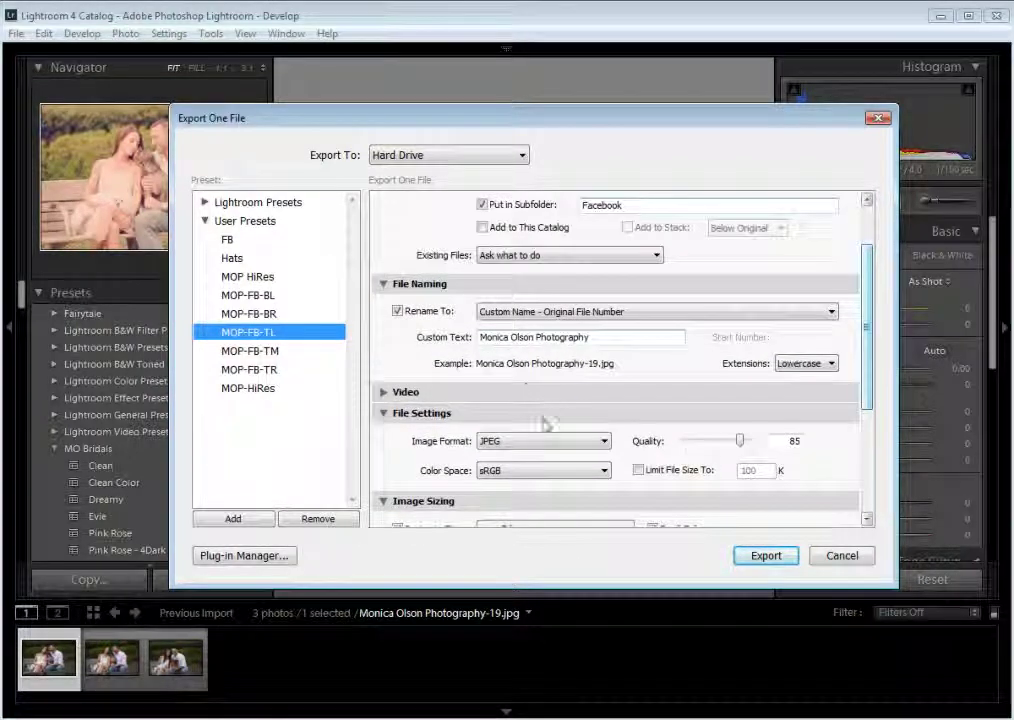
pyautogui.scroll(1, 843, 378)
pyautogui.scroll(-5, 843, 378)
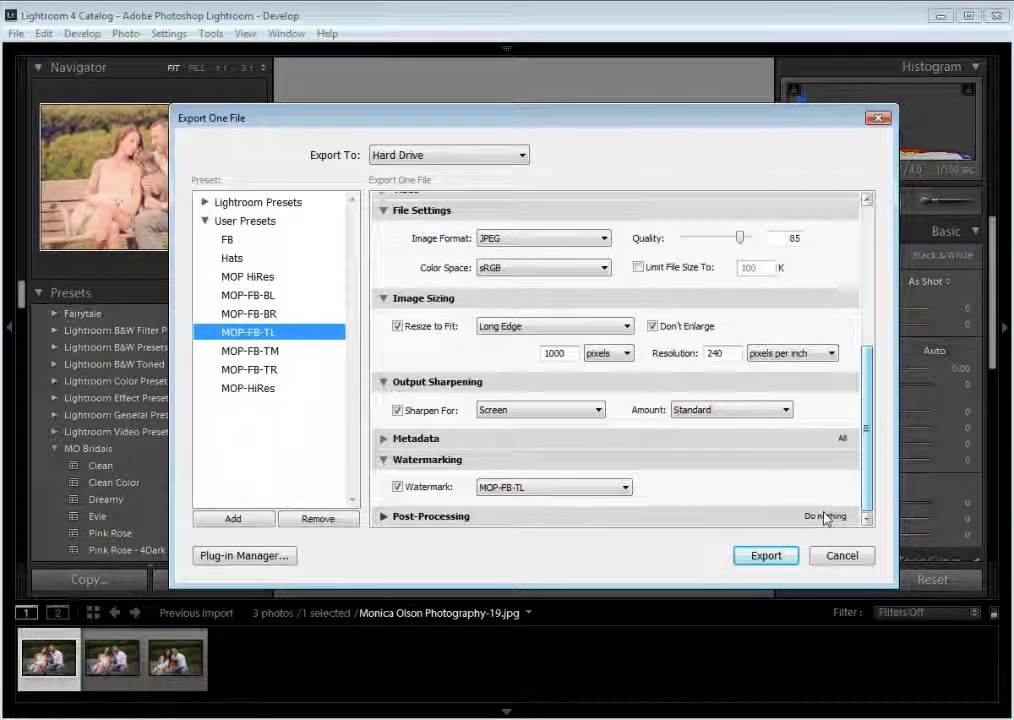
pyautogui.click(766, 556)
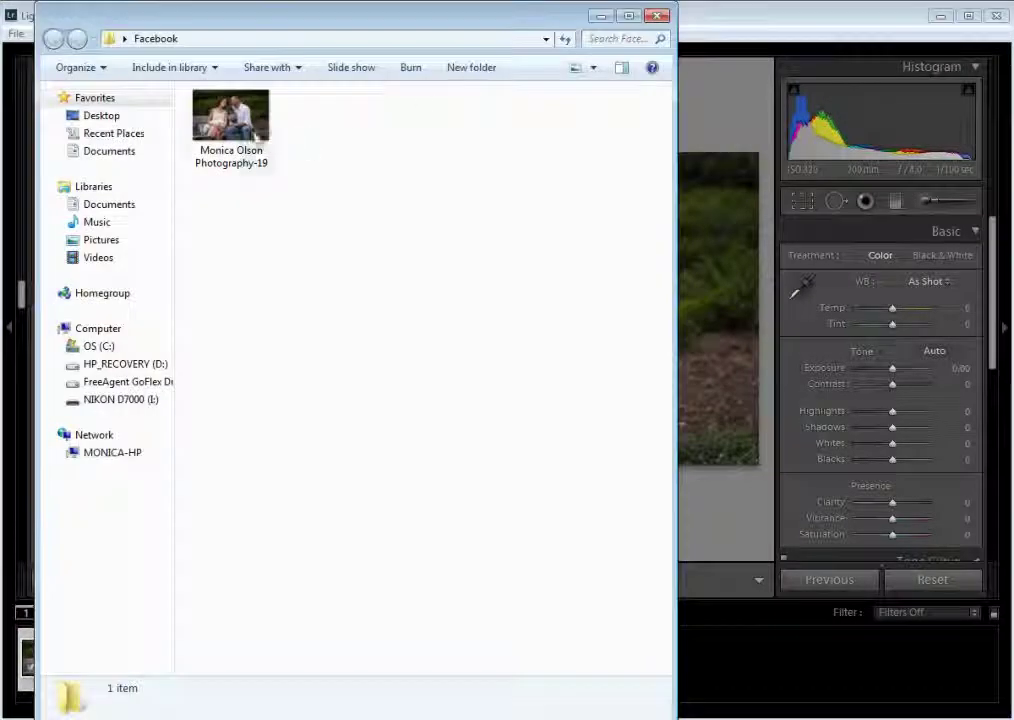
# - Open the exported JPEG to confirm the top-left logo, then close the viewer and Facebook folder
pyautogui.doubleClick(253, 134)
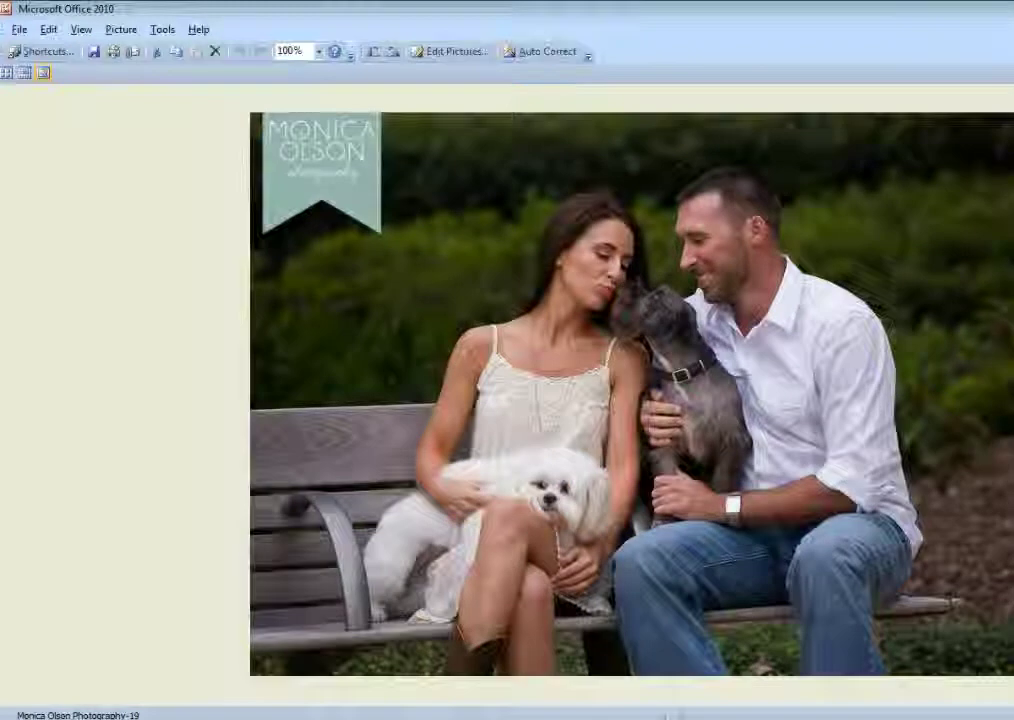
pyautogui.doubleClick(668, 9)
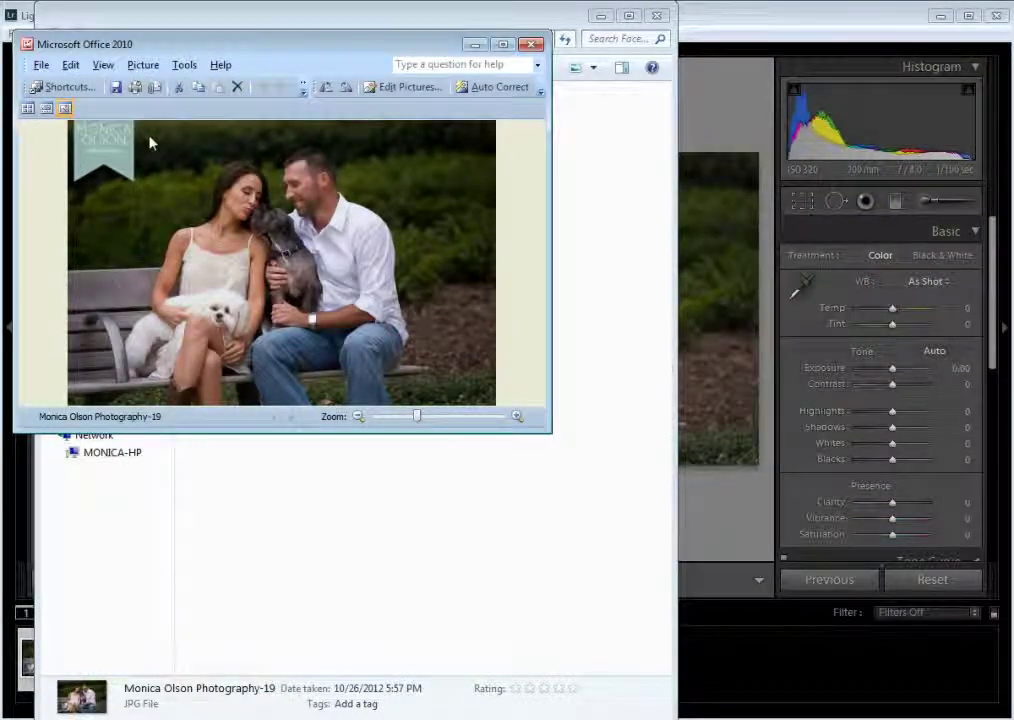
pyautogui.click(532, 44)
pyautogui.click(657, 16)
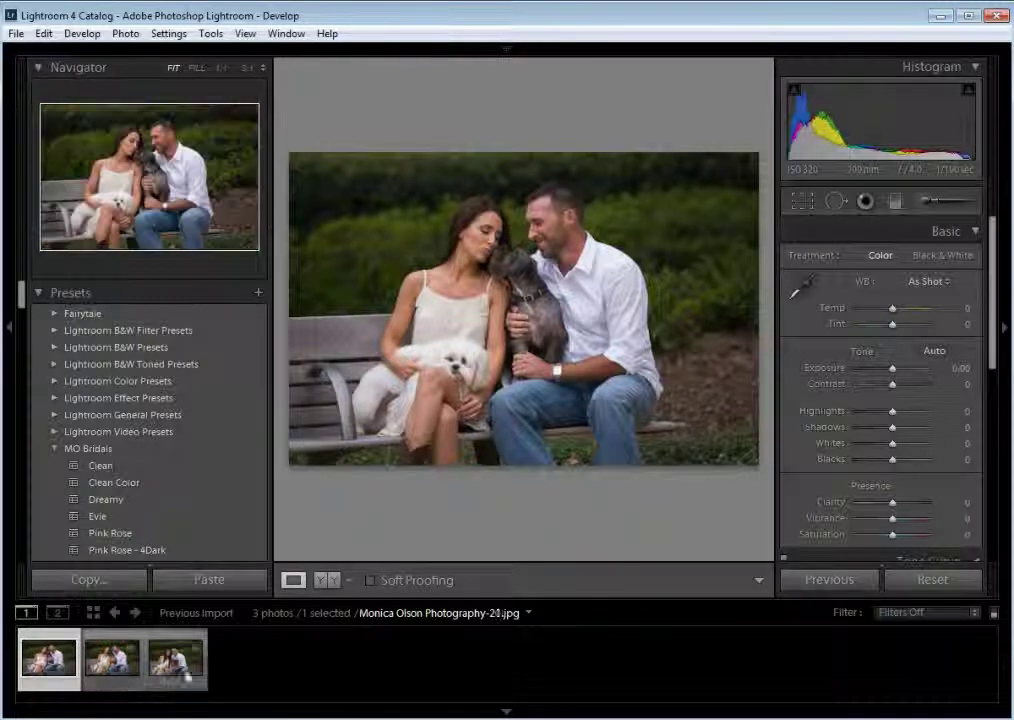
# - Select the second and third filmstrip photos and export them with the MOP-FB-TL preset
pyautogui.click(114, 681)
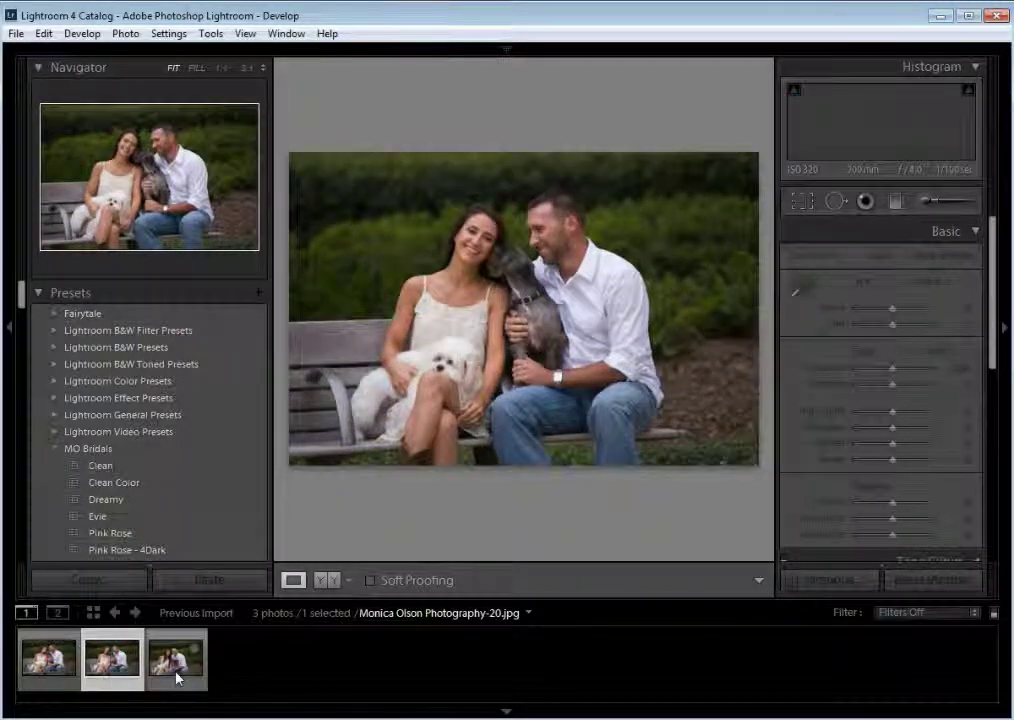
pyautogui.keyDown('ctrl'); pyautogui.click(176, 678); pyautogui.keyUp('ctrl')
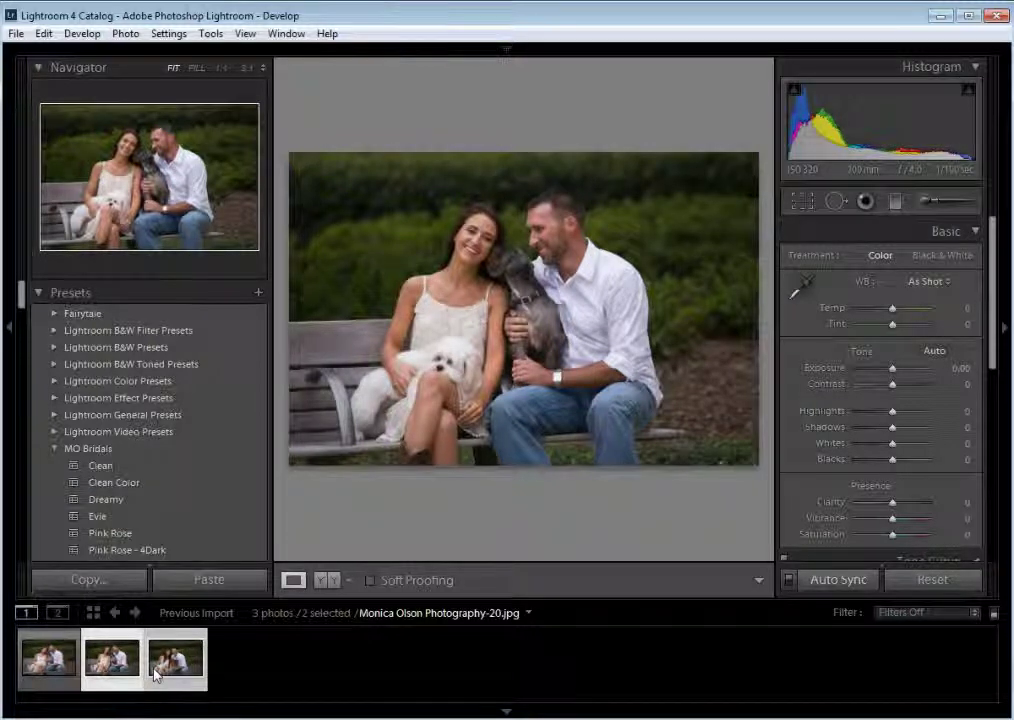
pyautogui.rightClick(156, 673)
pyautogui.moveTo(198, 586)
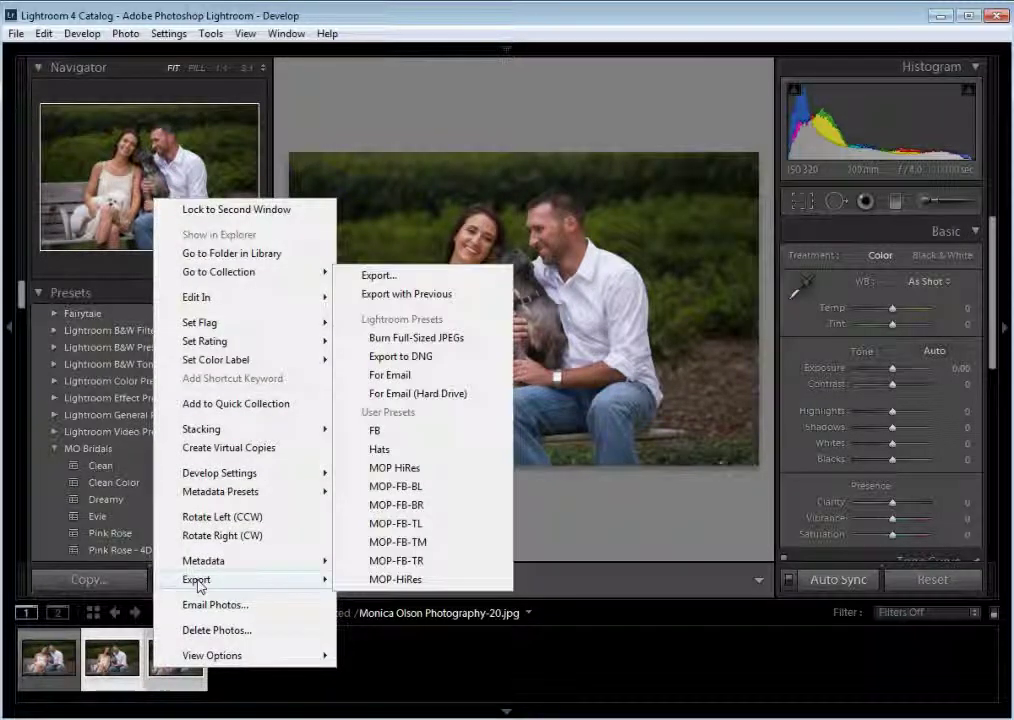
pyautogui.click(420, 524)
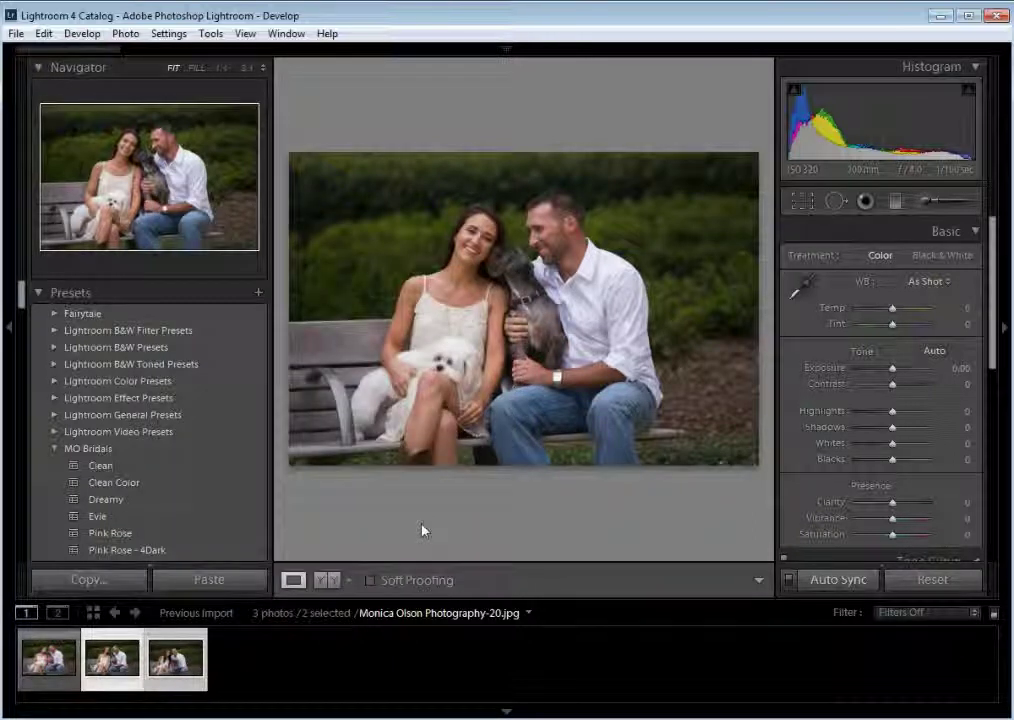
pyautogui.moveTo(45, 45)
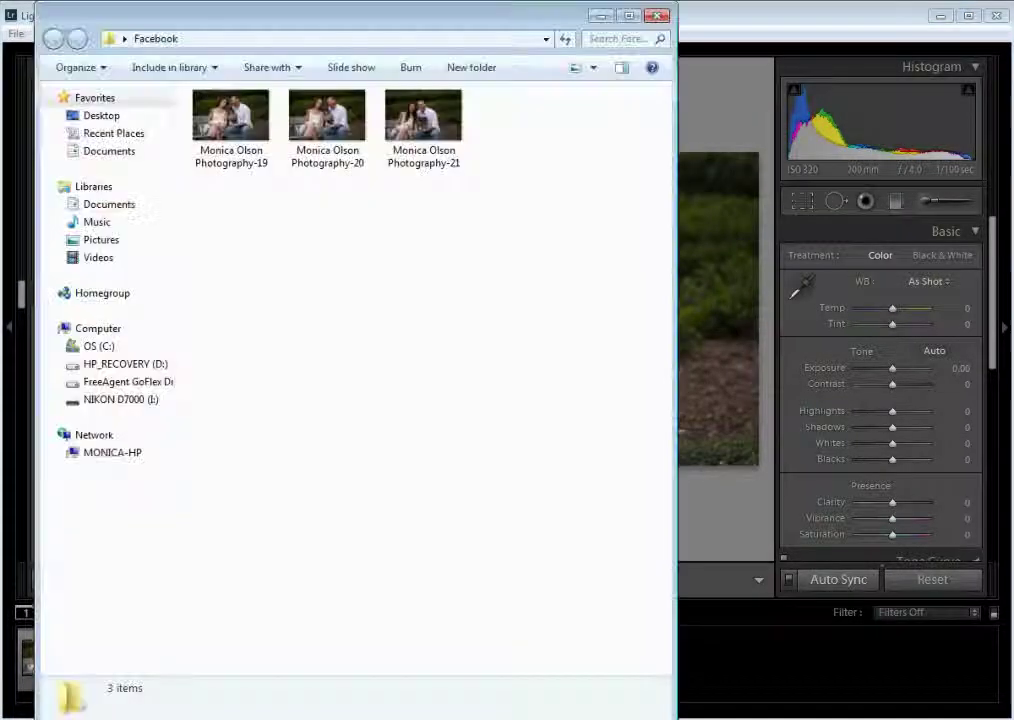
# - Browse all three exported Facebook photos to check the top-left logo, then close the viewer and folder
pyautogui.doubleClick(335, 132)
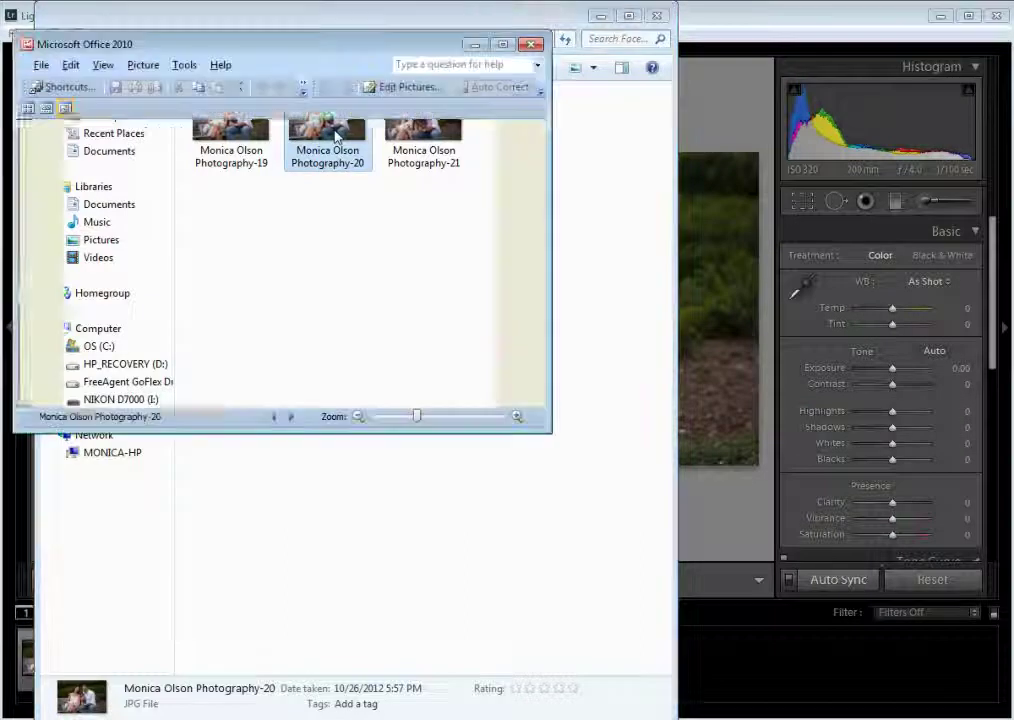
pyautogui.click(290, 418)
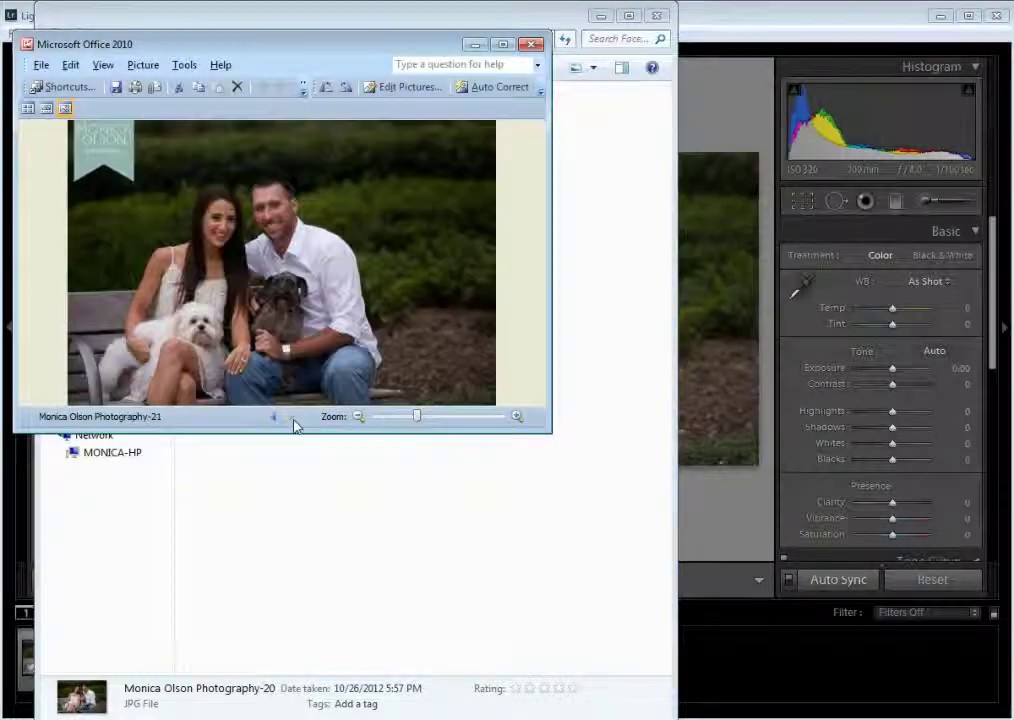
pyautogui.click(274, 417)
pyautogui.click(274, 417)
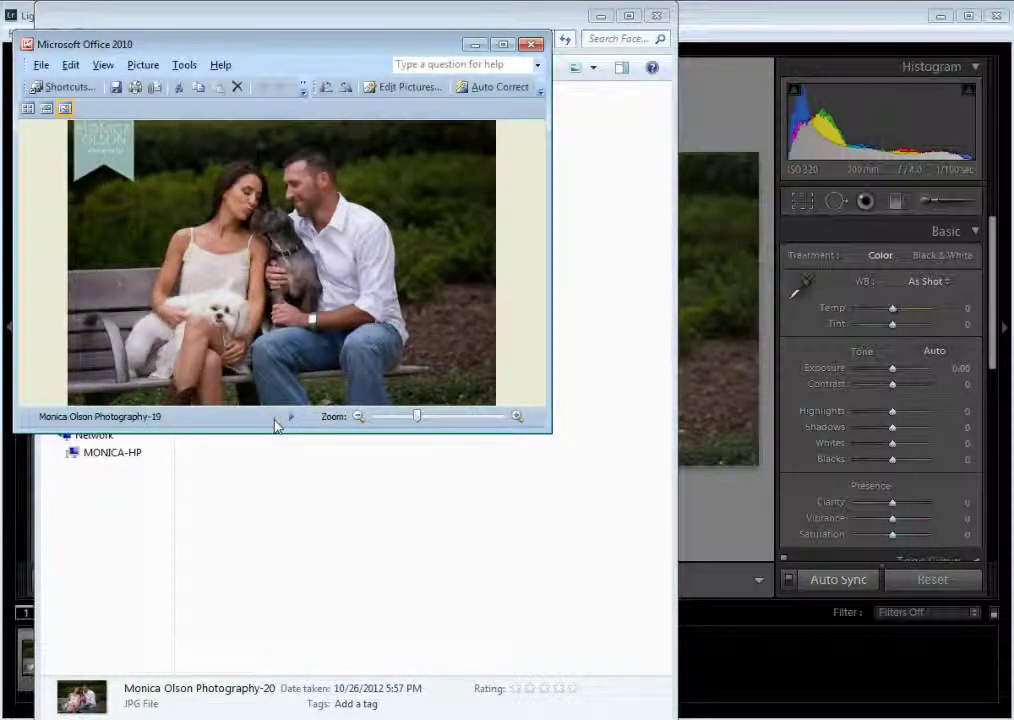
pyautogui.click(531, 44)
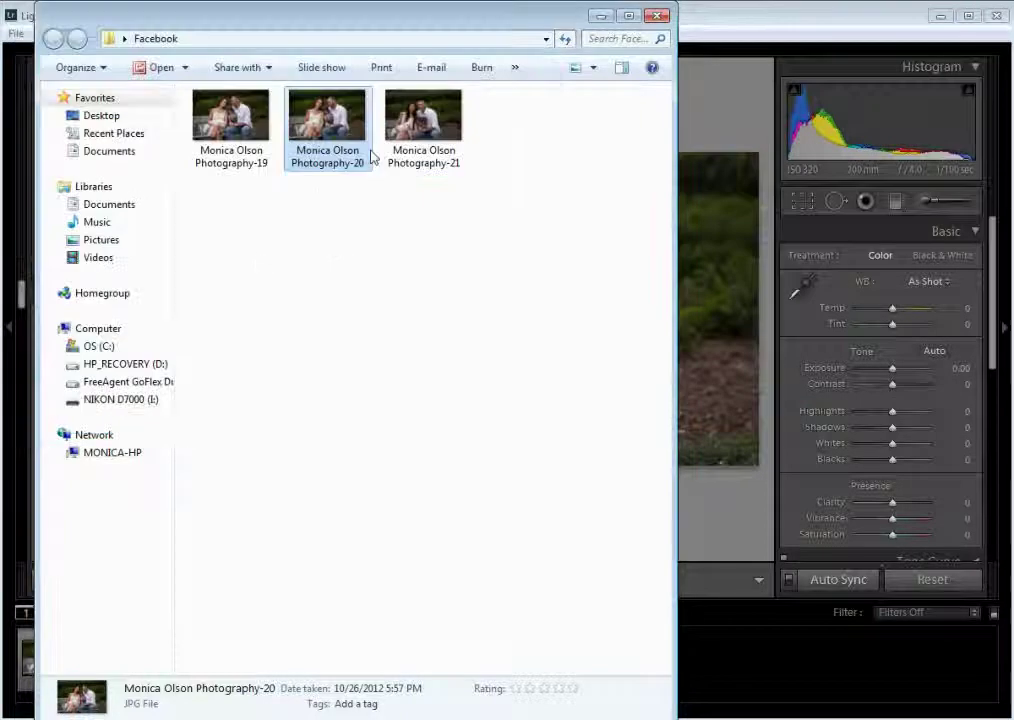
pyautogui.click(660, 17)
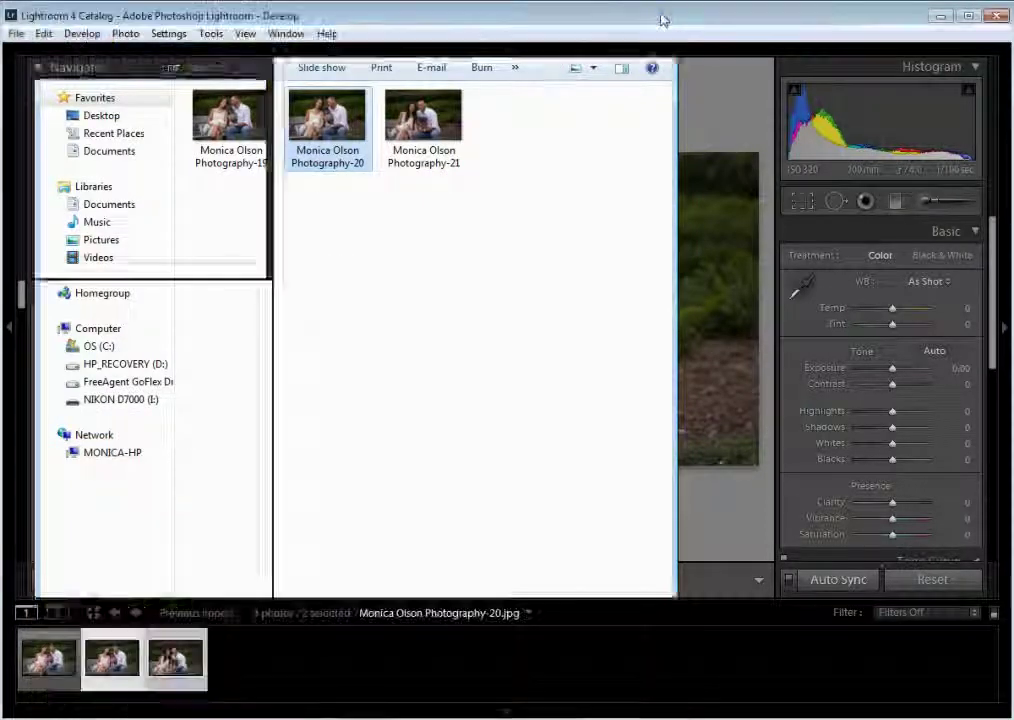